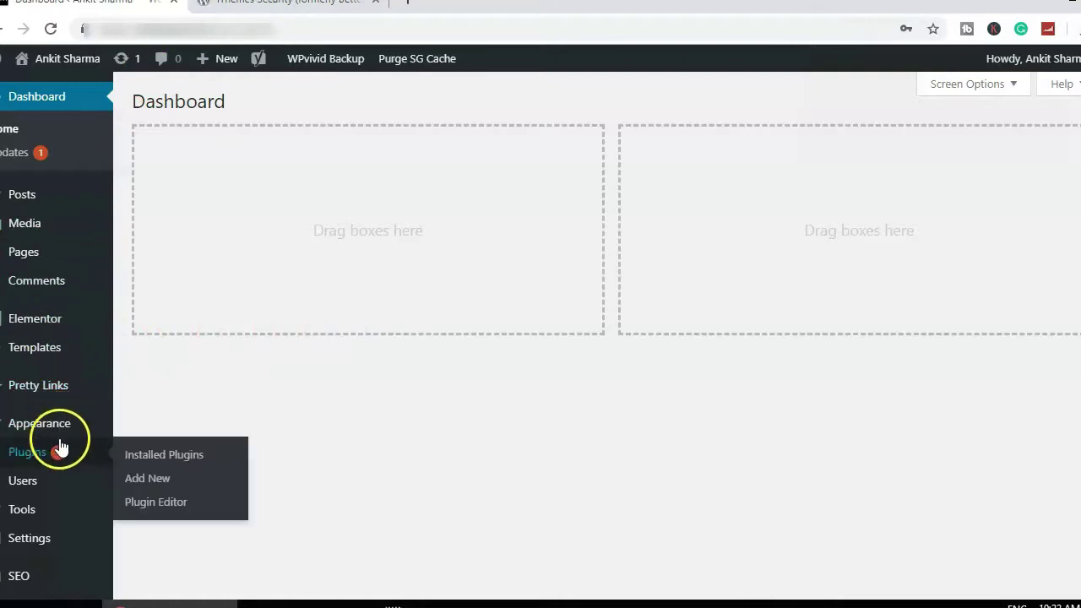
# Search the plugins to add for "itheme" and activate iThemes Security (formerly Better WP Security)
pyautogui.click(145, 478)
pyautogui.click(900, 150)
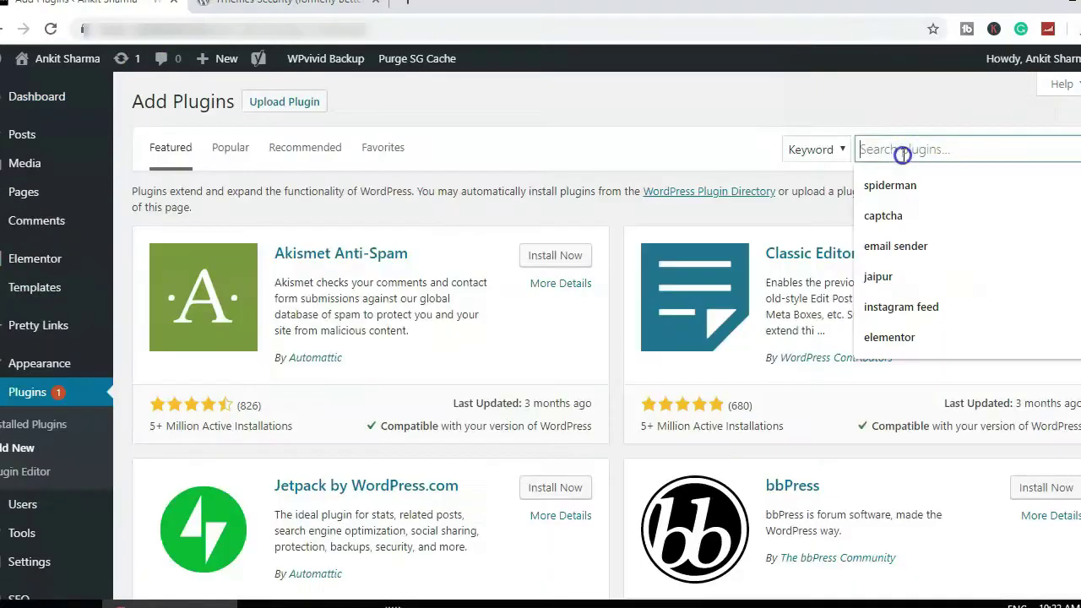
pyautogui.write('itheme')
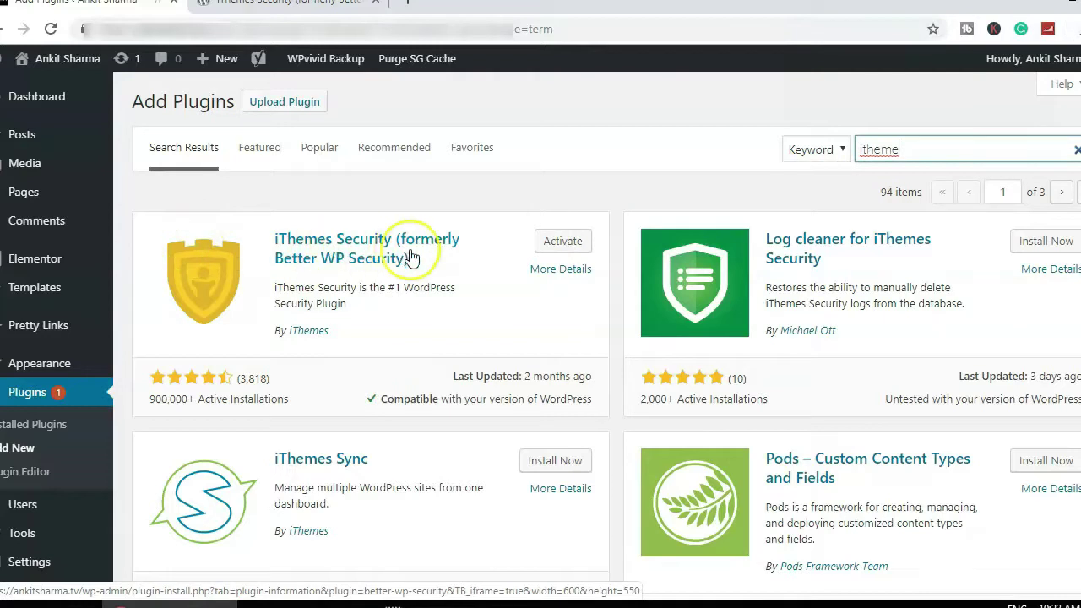
pyautogui.click(562, 241)
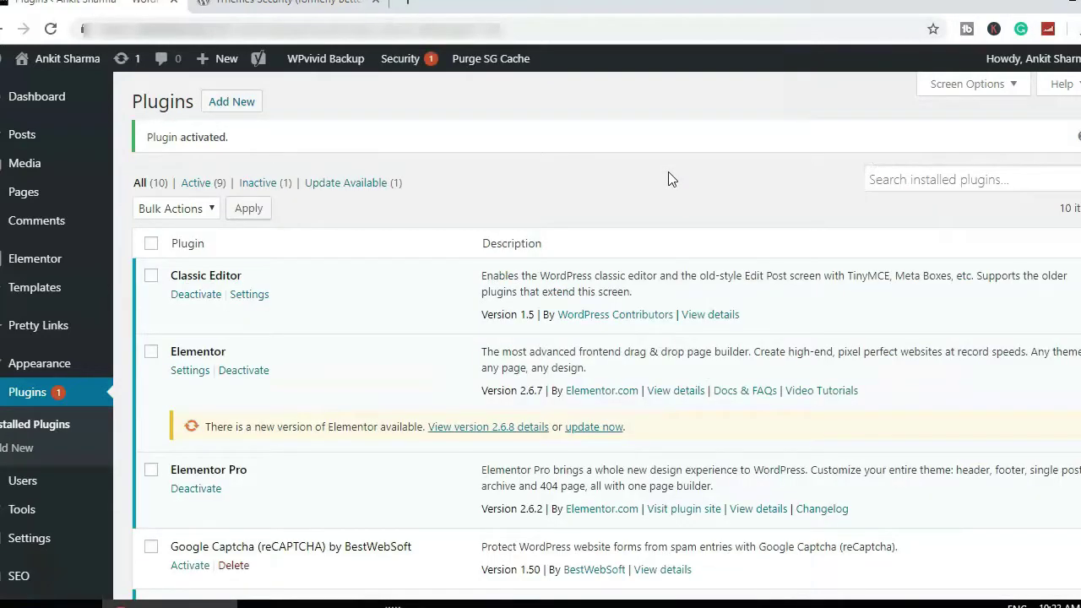
# Open the iThemes Security Check and run Secure Site to enable and configure the recommended modules
pyautogui.scroll(-4, 656, 174)
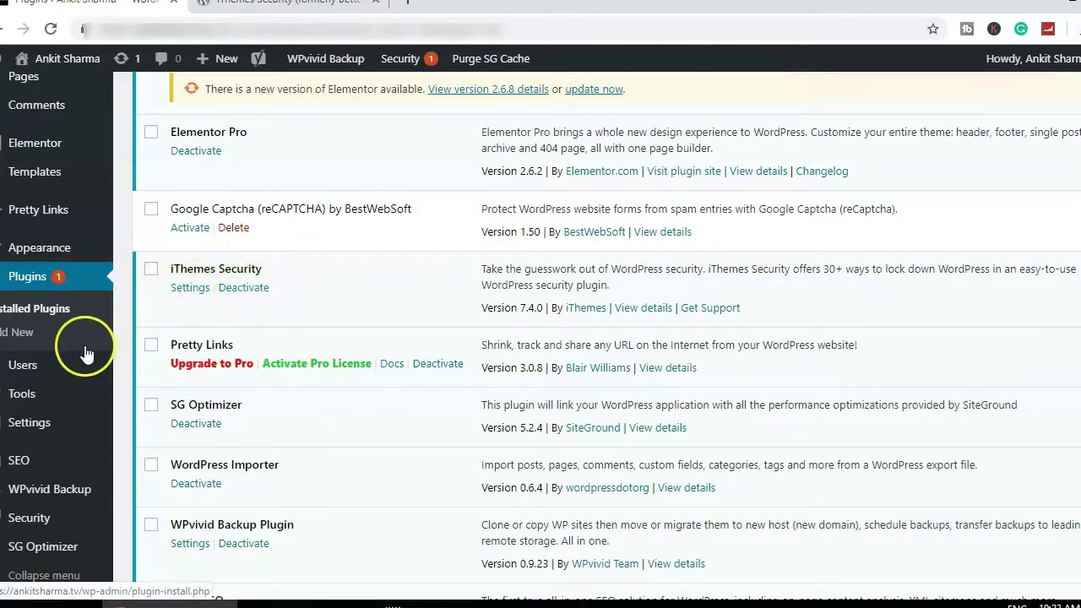
pyautogui.scroll(-1, 84, 353)
pyautogui.moveTo(25, 515)
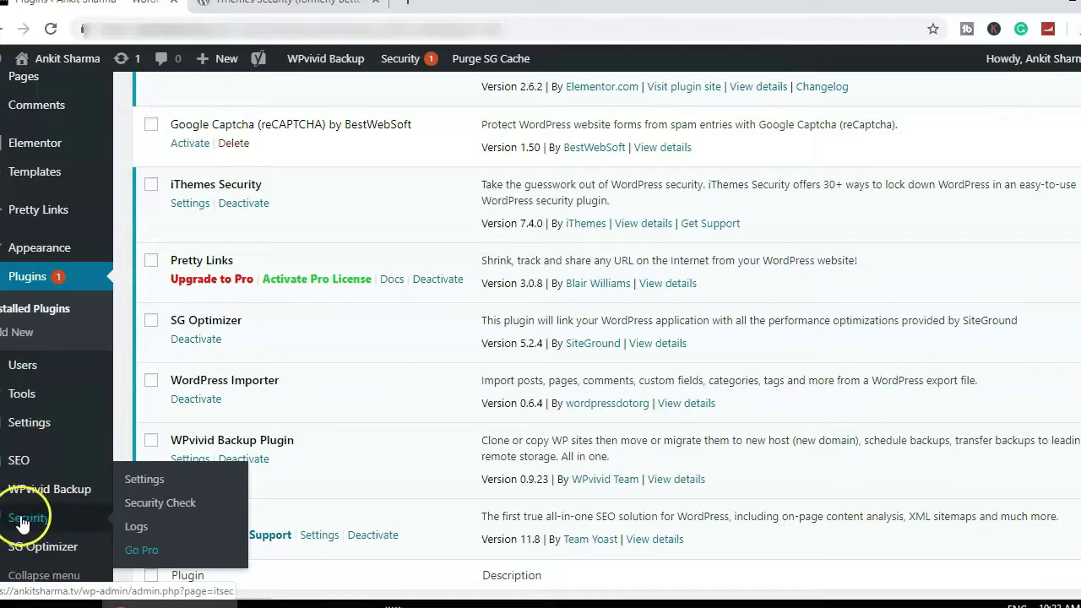
pyautogui.click(160, 503)
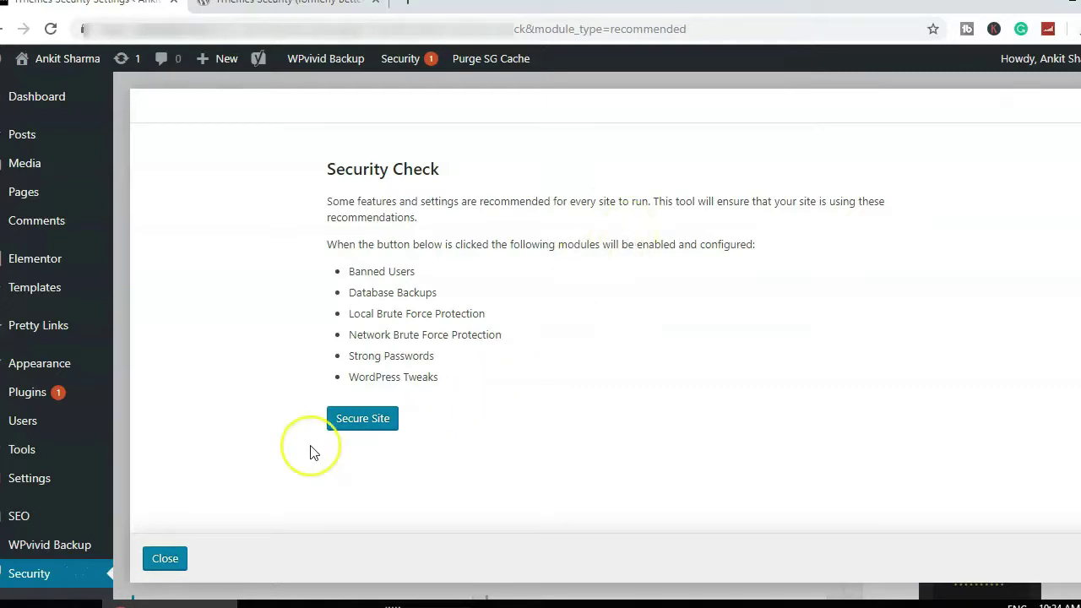
pyautogui.click(368, 420)
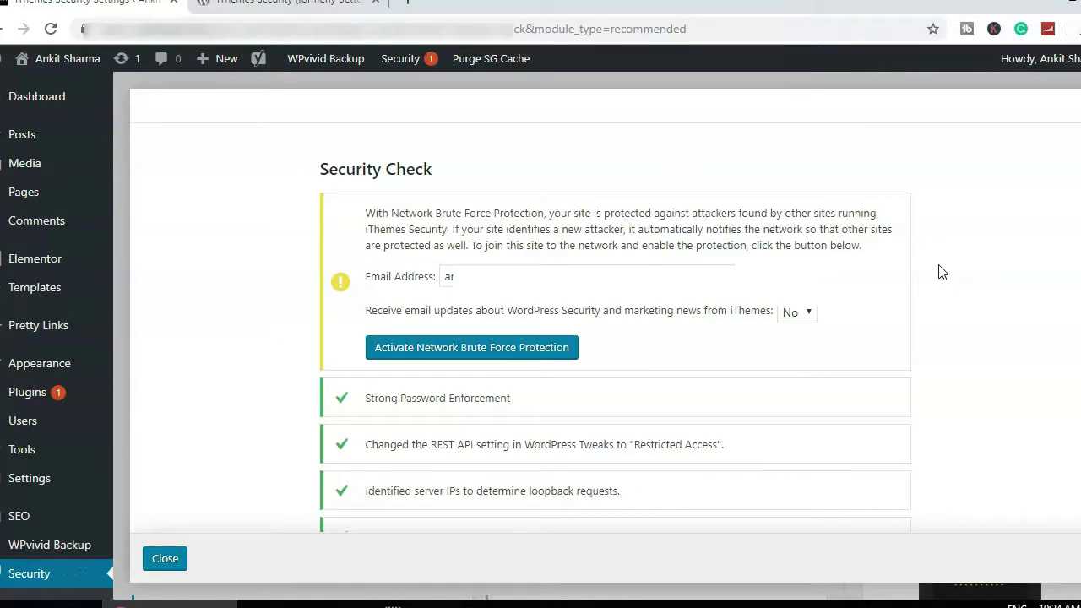
# Activate Network Brute Force Protection in the Security Check, declining iThemes email updates
pyautogui.click(920, 265)
pyautogui.click(845, 241)
pyautogui.click(652, 186)
pyautogui.click(422, 354)
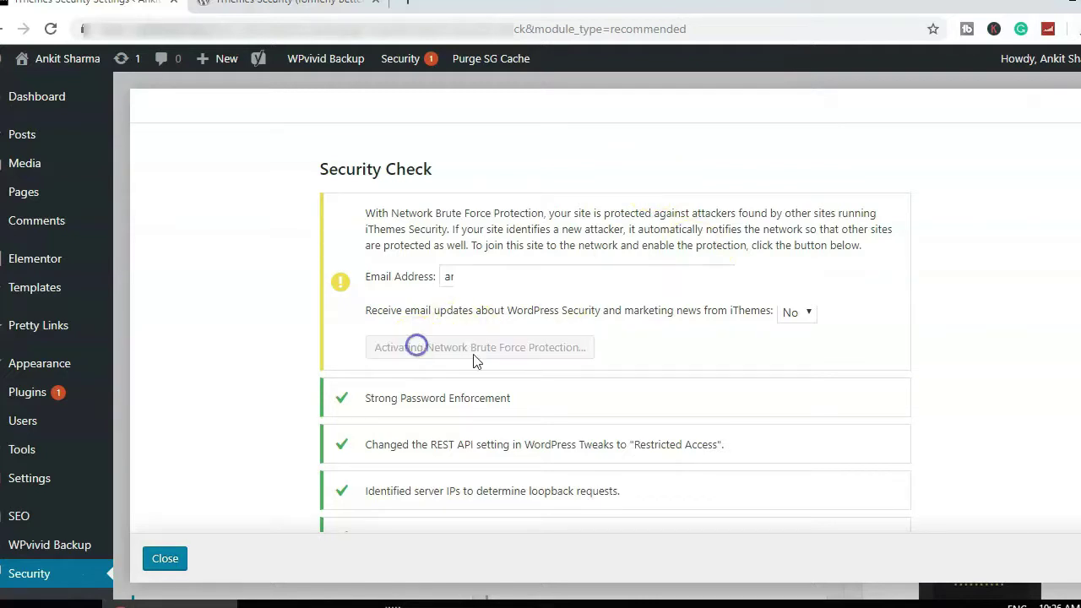
pyautogui.click(1027, 379)
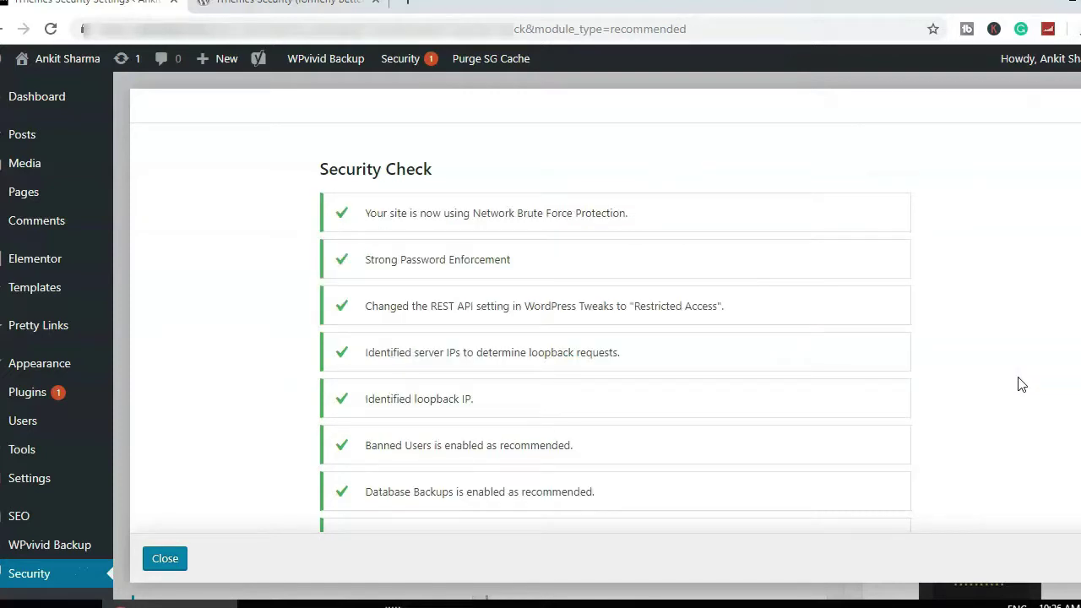
# Review the list of Security Check results, close it, and reopen it once from the module overview before closing it again
pyautogui.scroll(-2, 464, 231)
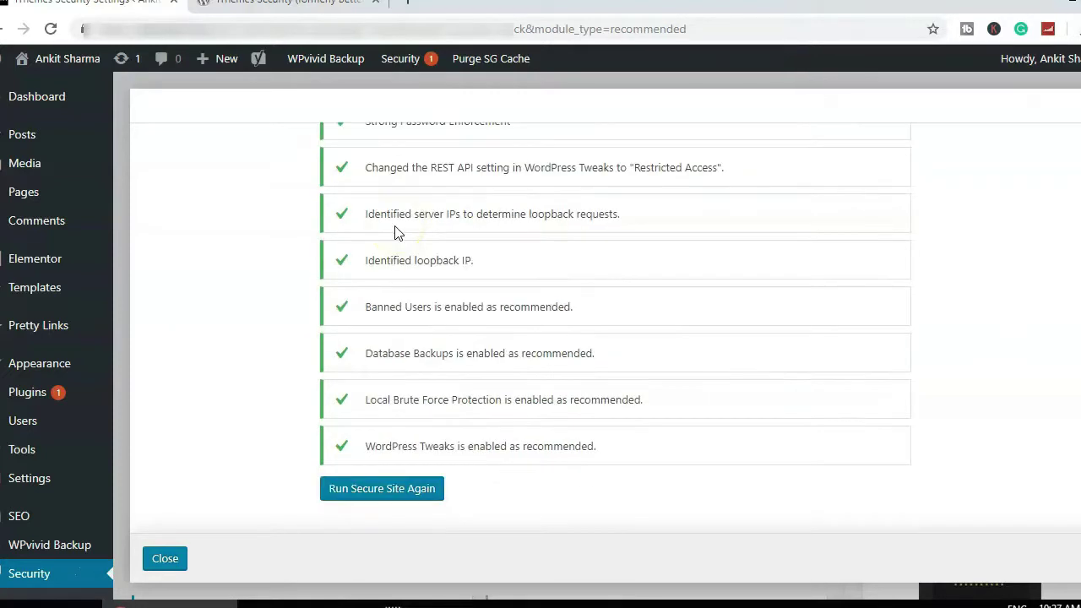
pyautogui.click(388, 306)
pyautogui.scroll(2, 396, 308)
pyautogui.scroll(-2, 396, 308)
pyautogui.click(413, 304)
pyautogui.click(168, 560)
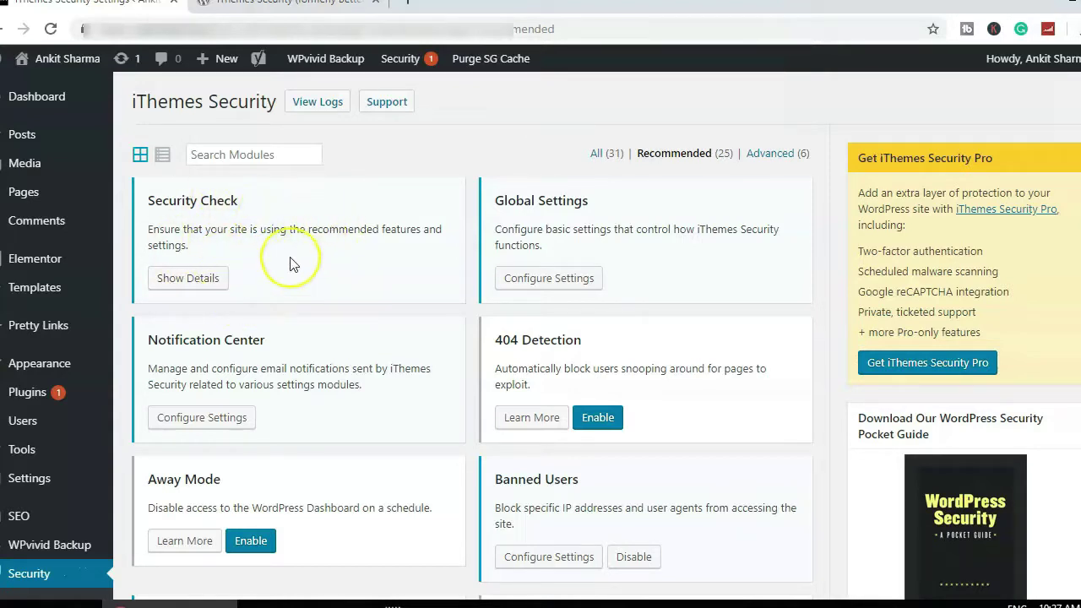
pyautogui.click(188, 278)
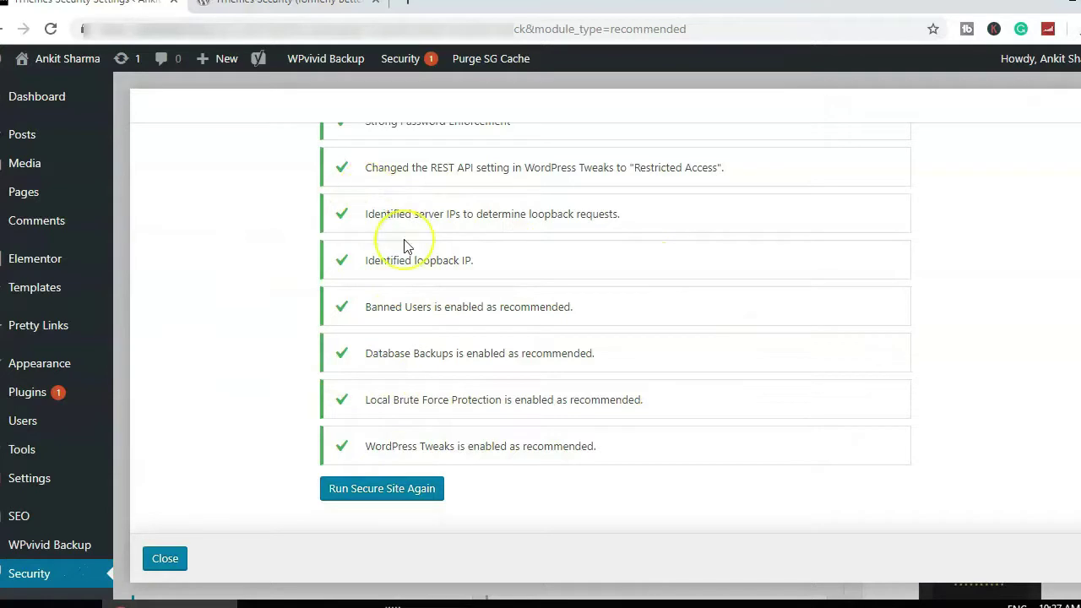
pyautogui.scroll(3, 405, 254)
pyautogui.scroll(-3, 390, 256)
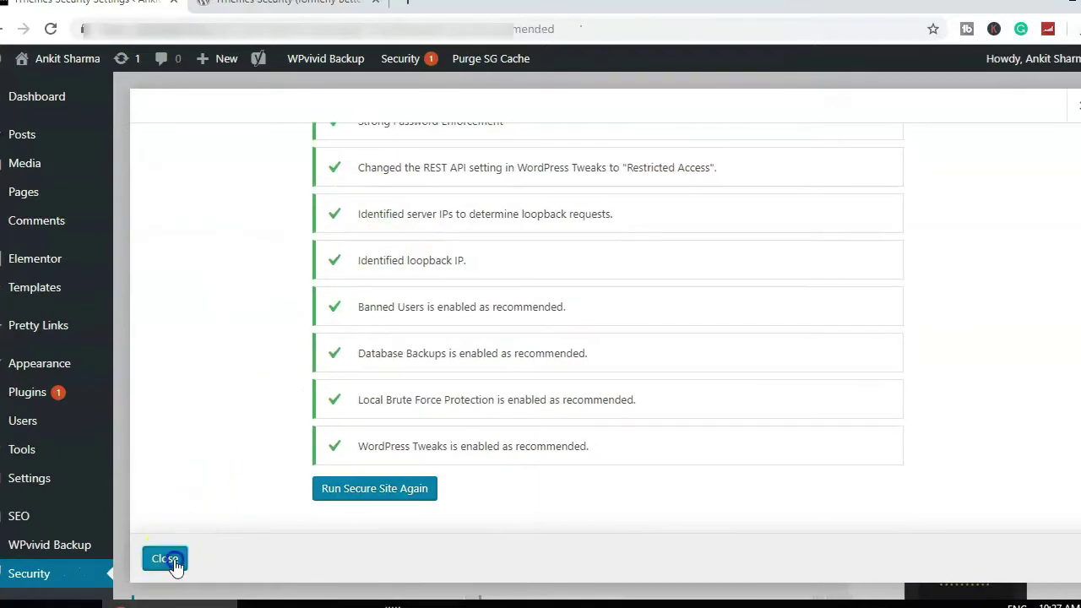
pyautogui.click(165, 558)
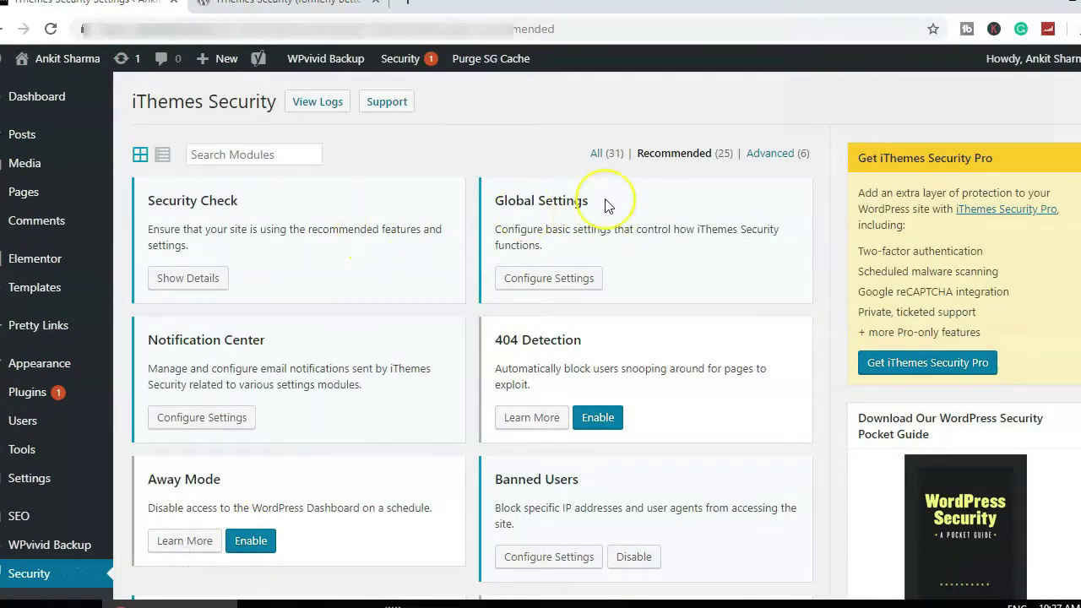
# Open the Global Settings module and examine the file-writing, lockout message, blacklist, lockout period and white list options
pyautogui.click(567, 275)
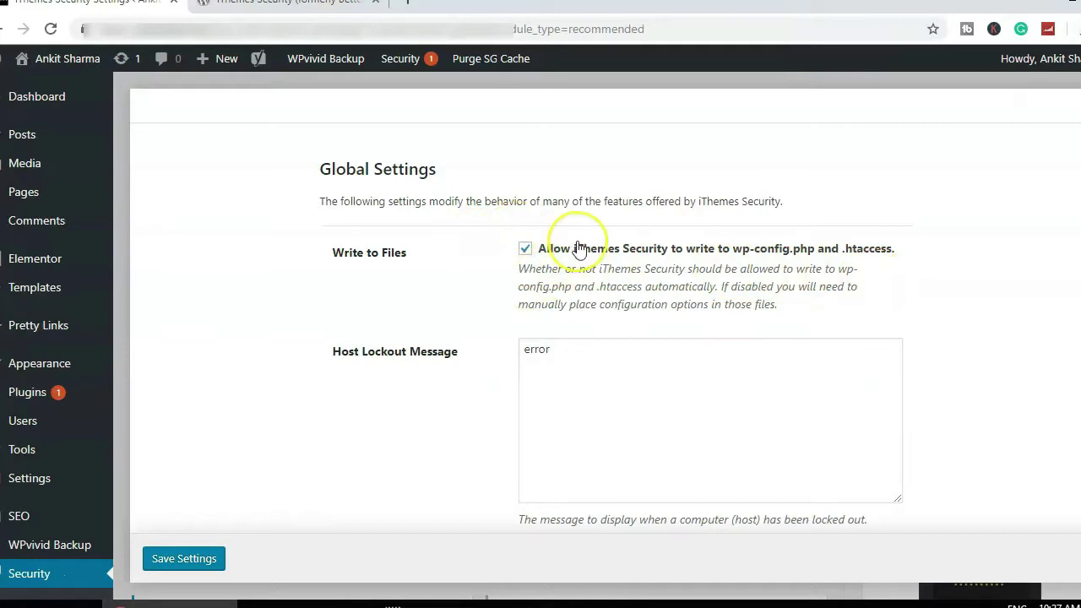
pyautogui.scroll(-2, 342, 198)
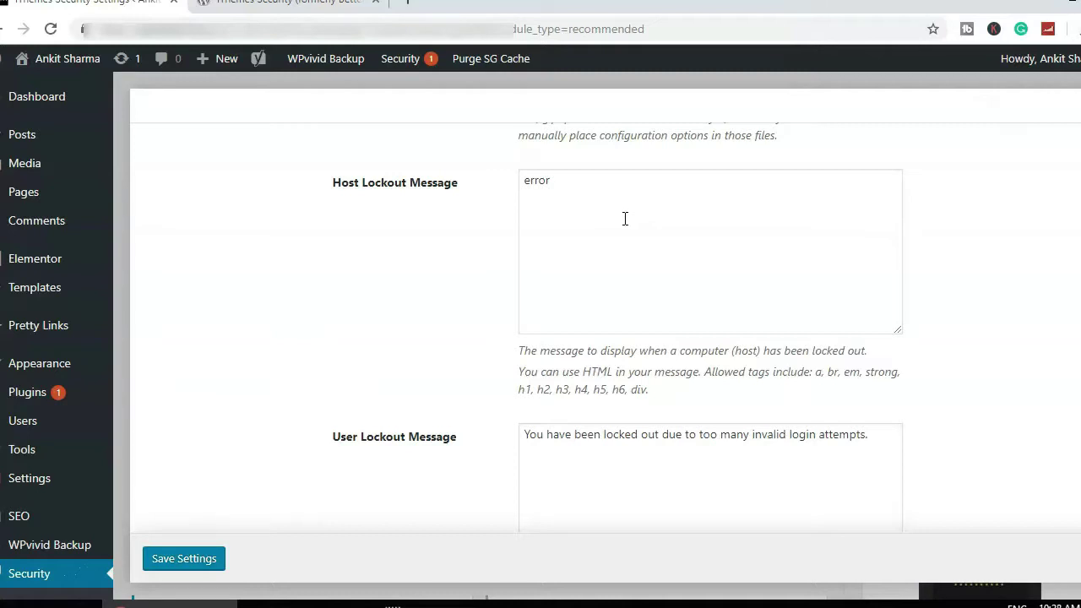
pyautogui.scroll(-2, 429, 258)
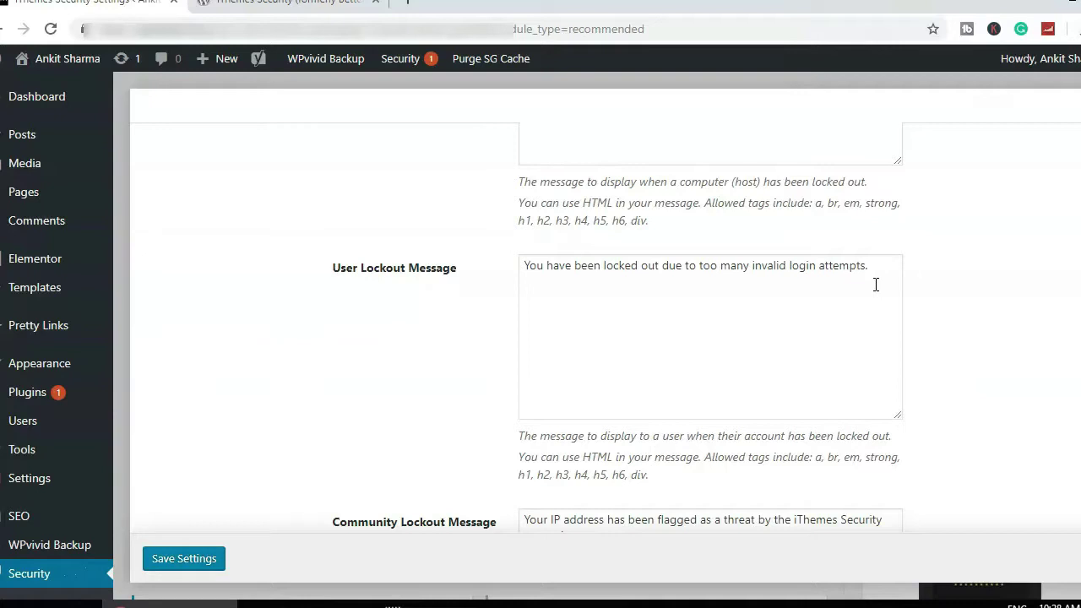
pyautogui.scroll(-4, 876, 284)
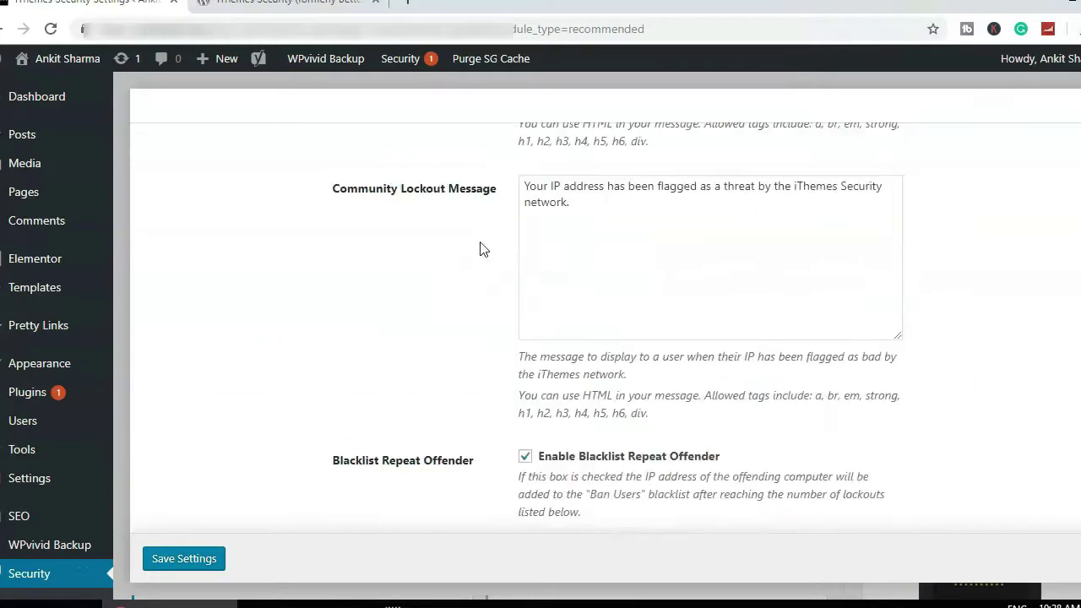
pyautogui.scroll(-2, 480, 249)
pyautogui.scroll(8, 475, 258)
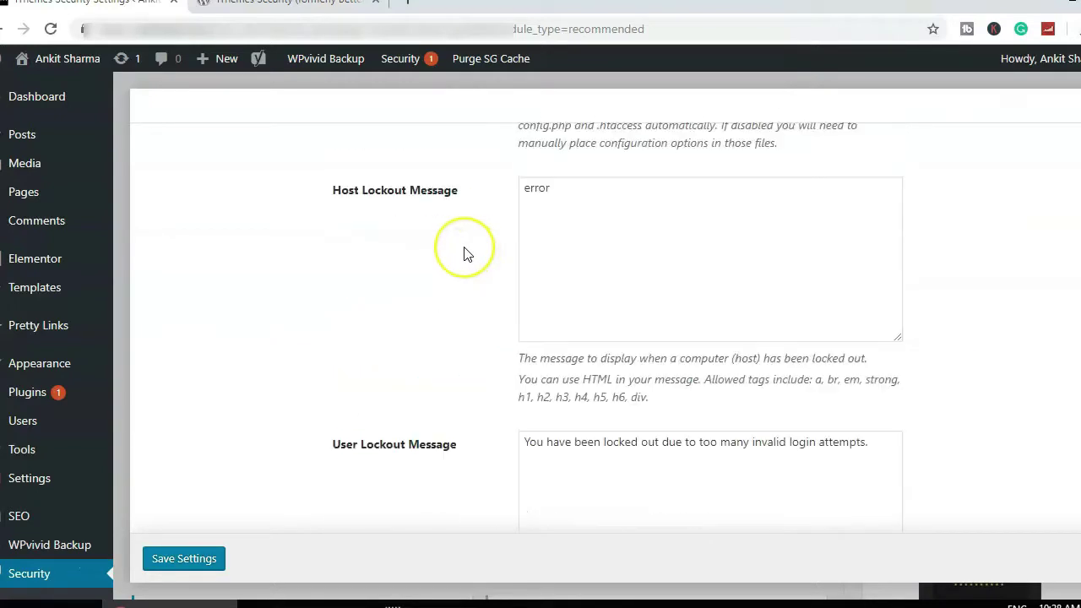
pyautogui.scroll(1, 466, 251)
pyautogui.scroll(-3, 463, 251)
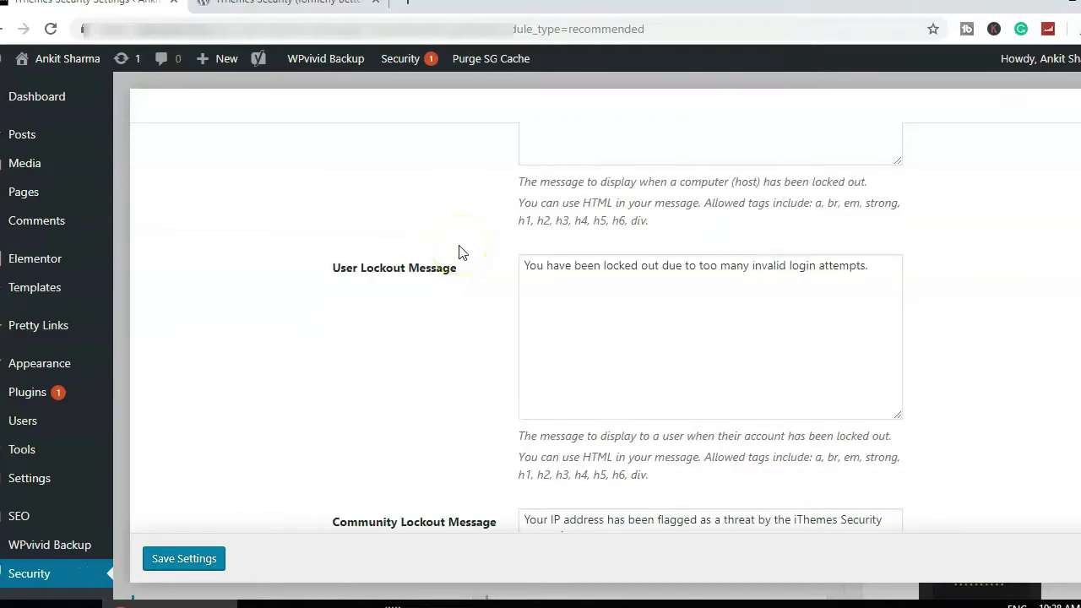
pyautogui.scroll(-5, 458, 251)
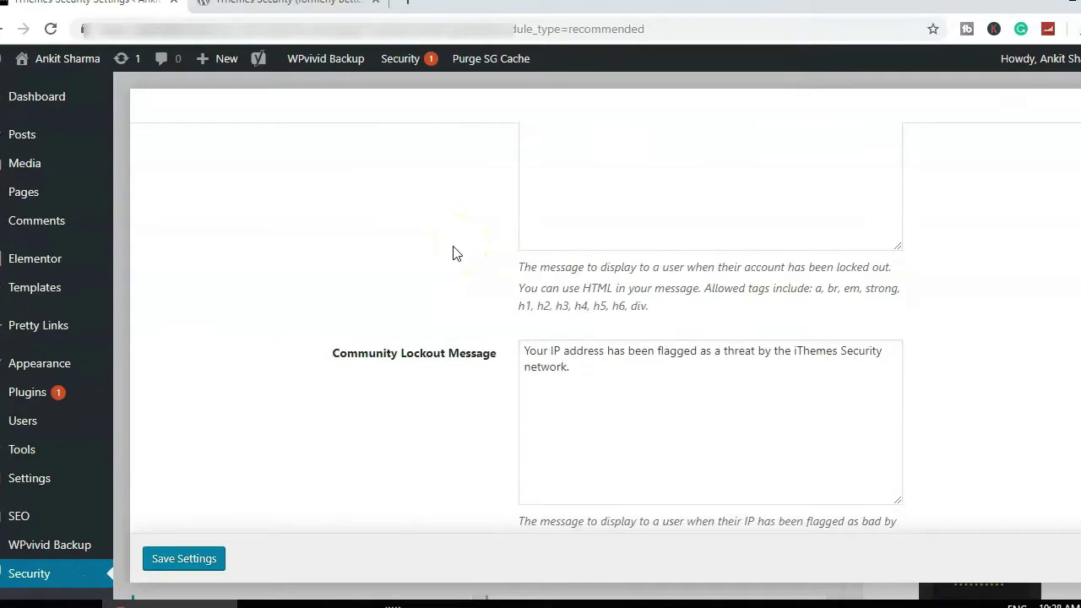
pyautogui.scroll(-1, 453, 253)
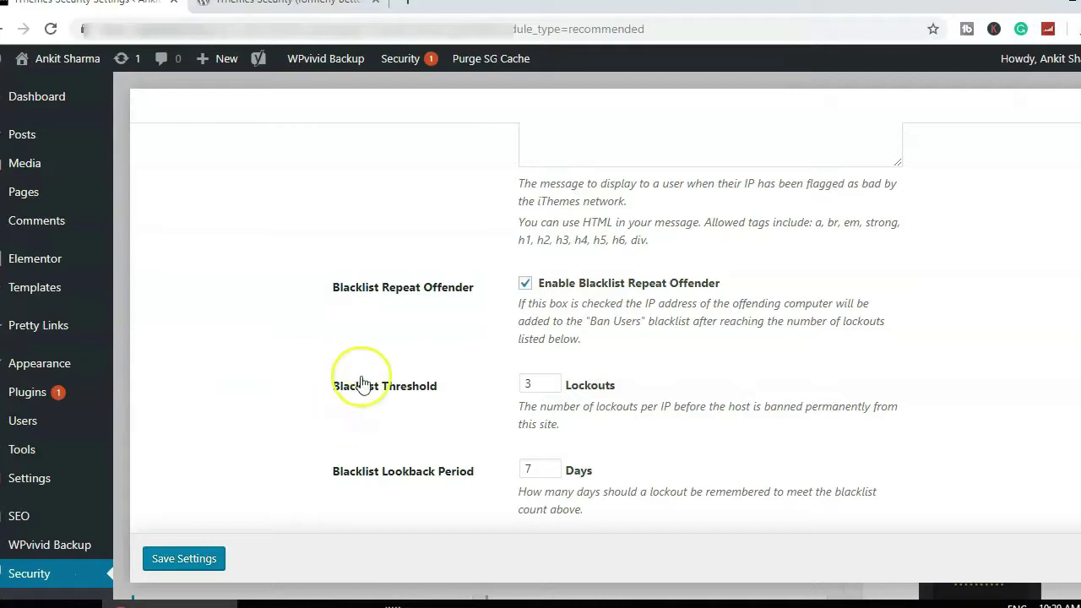
pyautogui.scroll(-2, 363, 372)
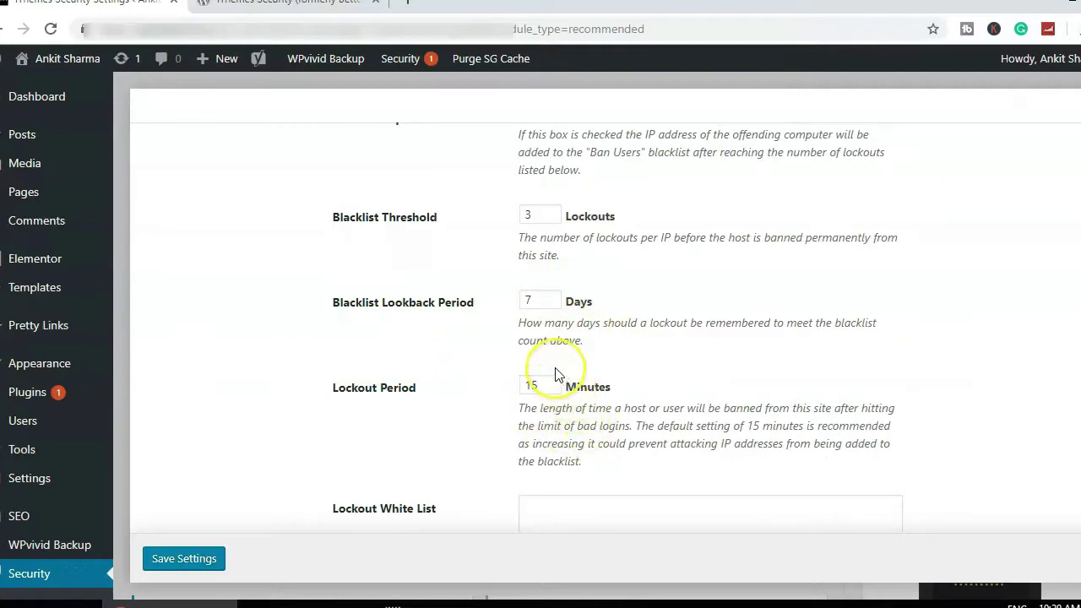
pyautogui.scroll(-2, 557, 373)
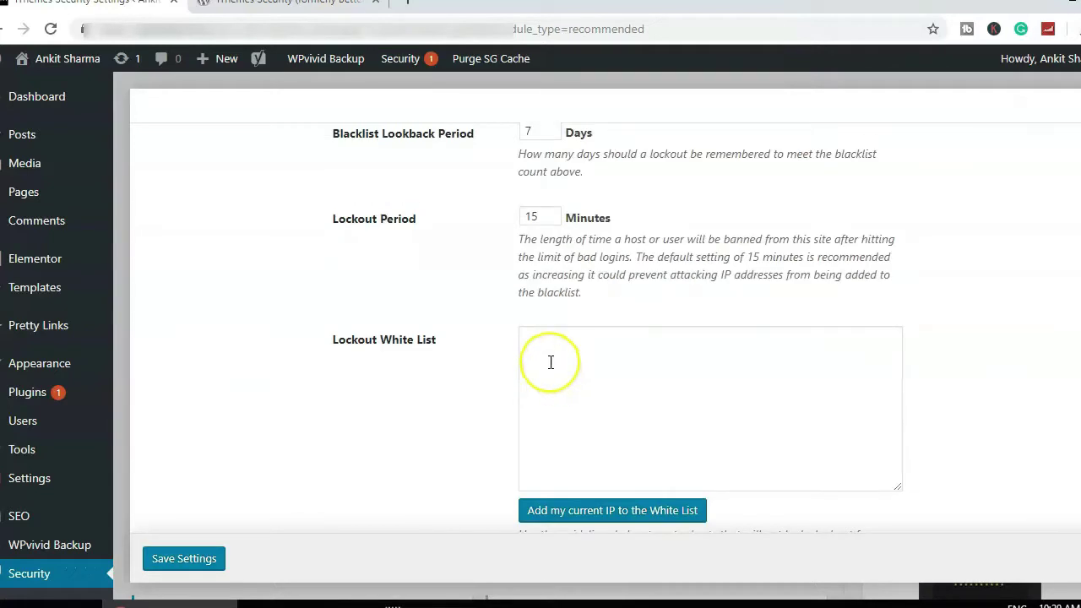
pyautogui.scroll(-2, 553, 367)
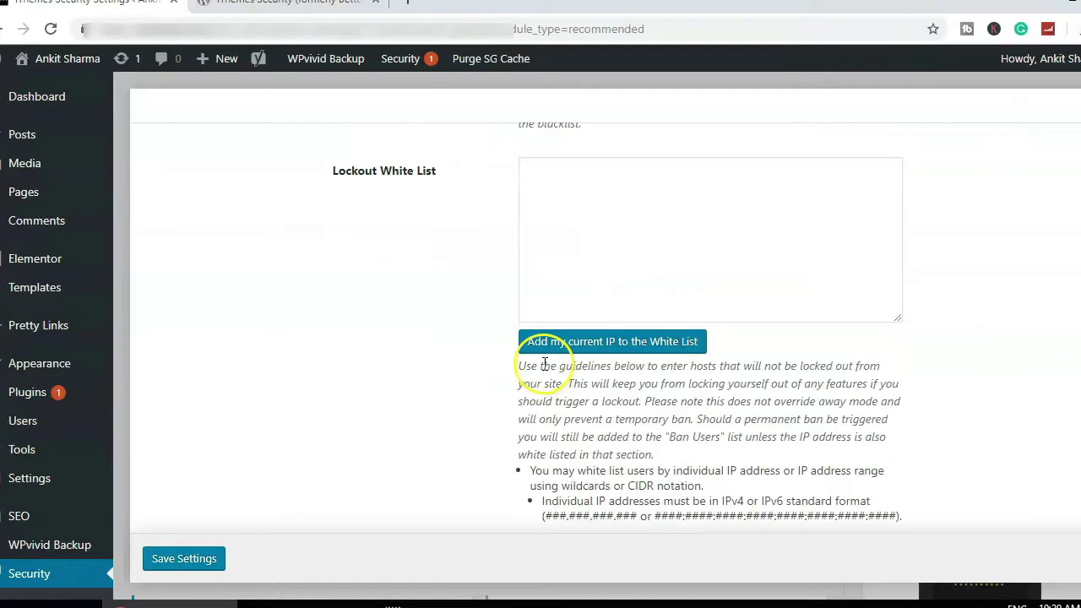
# Leave the Lockout White List empty and save the Global Settings
pyautogui.click(634, 250)
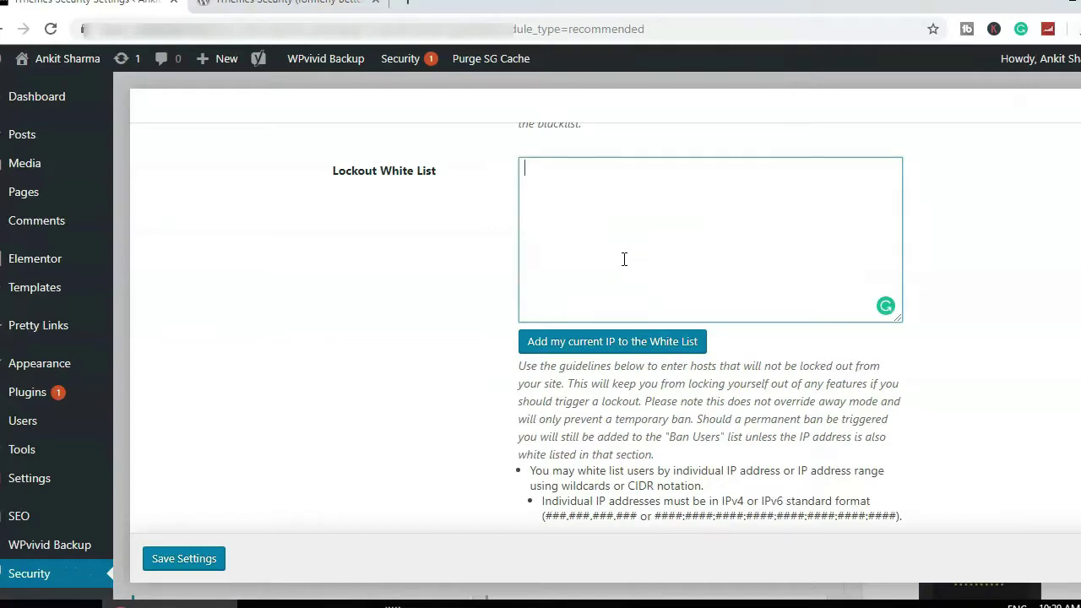
pyautogui.click(619, 262)
pyautogui.click(610, 259)
pyautogui.moveTo(570, 261)
pyautogui.mouseDown()
pyautogui.moveTo(406, 174)
pyautogui.moveTo(490, 168)
pyautogui.moveTo(582, 189)
pyautogui.mouseUp()
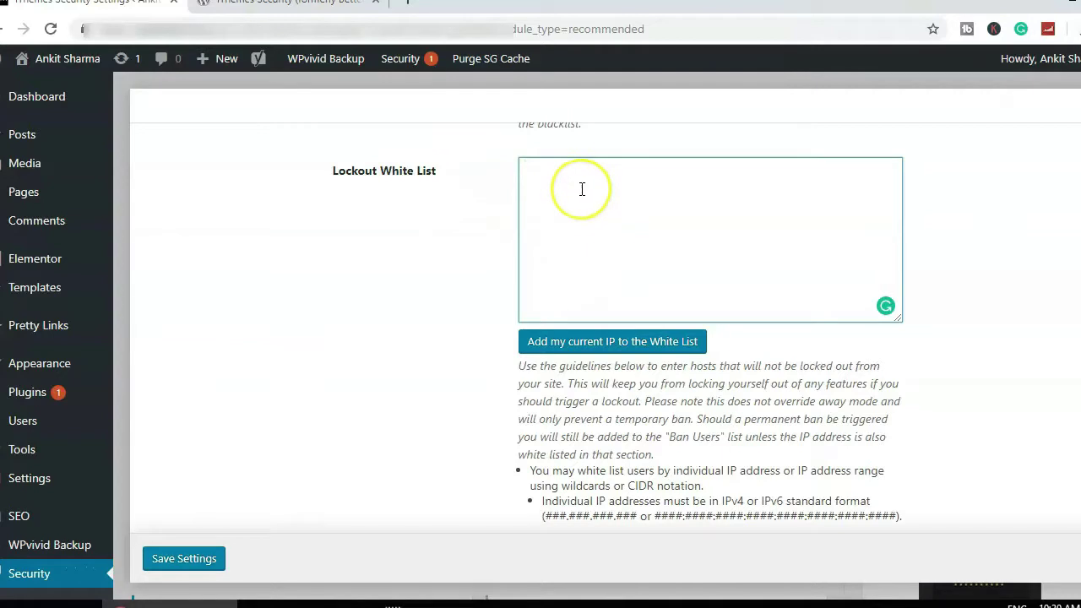
pyautogui.click(202, 557)
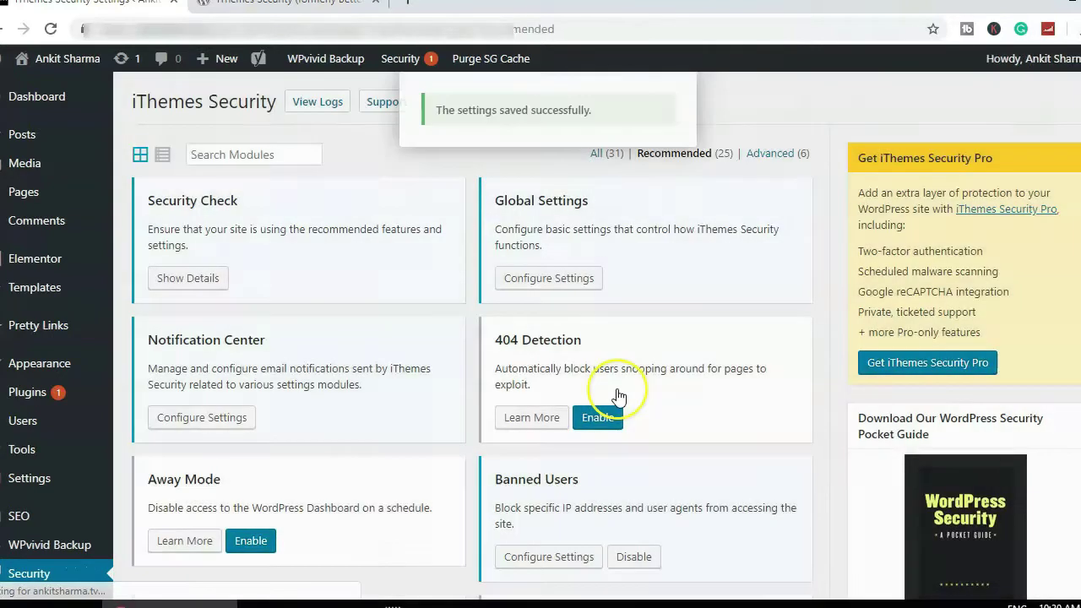
# In the Notification Center settings, make the listed individual user the default recipient instead of All Administrator users
pyautogui.scroll(-2, 701, 207)
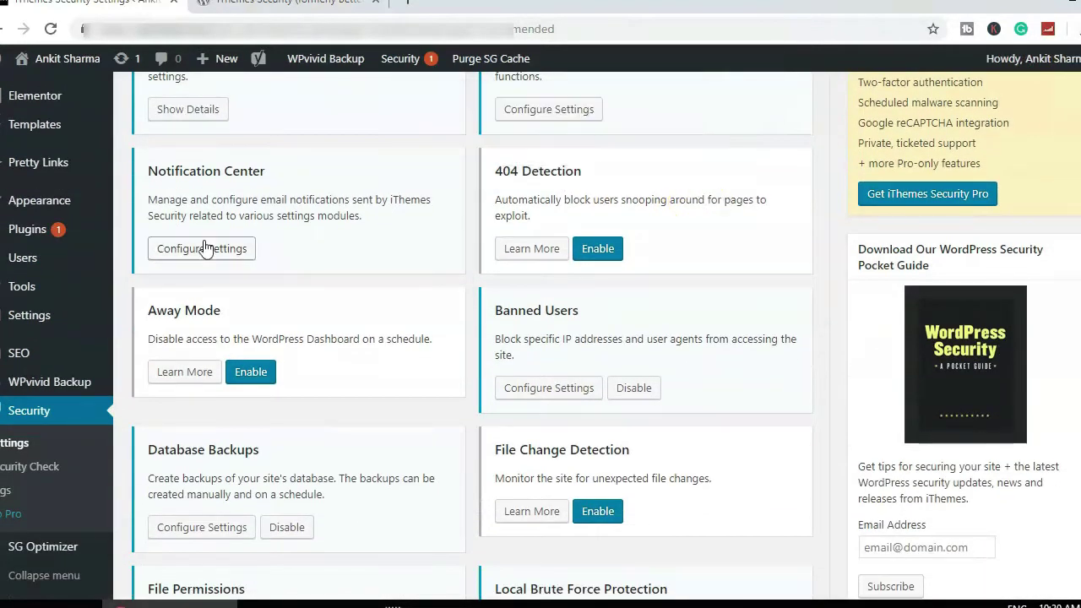
pyautogui.click(228, 245)
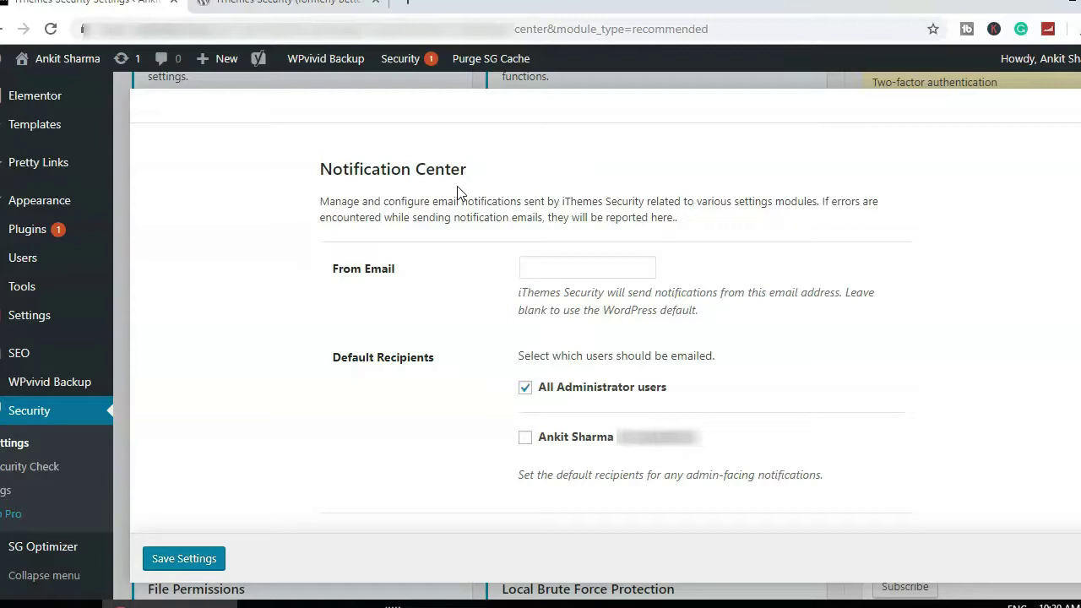
pyautogui.click(525, 390)
pyautogui.click(526, 391)
pyautogui.click(639, 266)
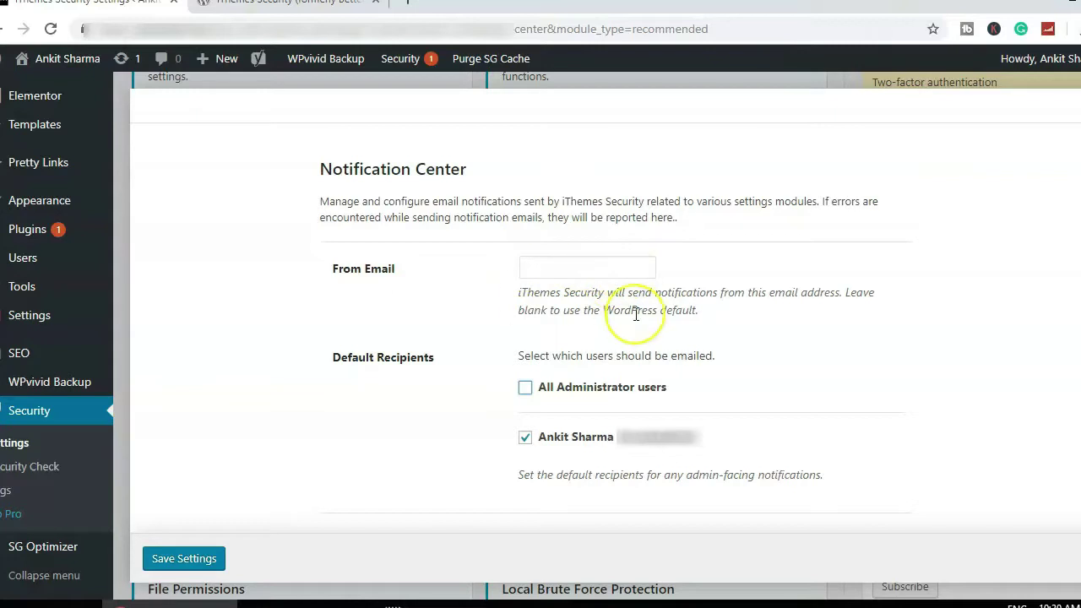
# Set the Security Digest notification's schedule to Weekly
pyautogui.scroll(-4, 724, 316)
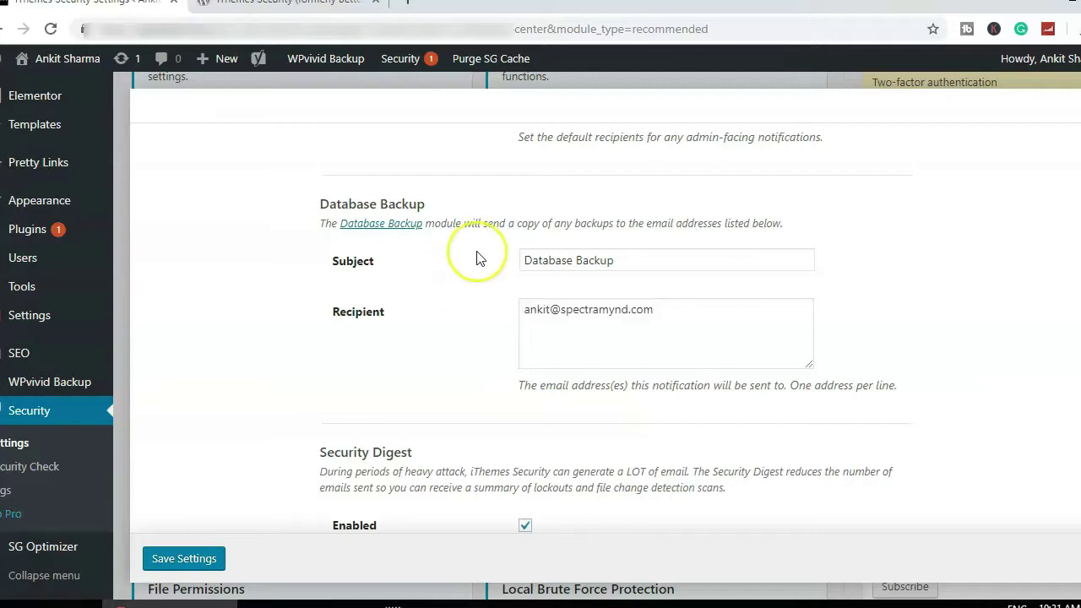
pyautogui.scroll(-4, 476, 259)
pyautogui.scroll(1, 472, 268)
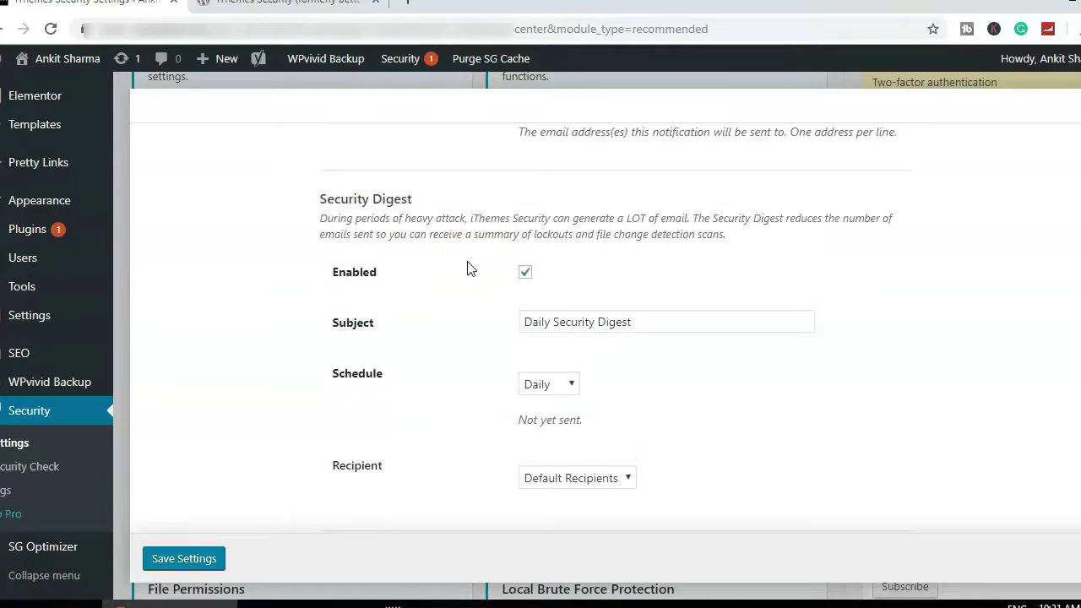
pyautogui.click(460, 240)
pyautogui.click(549, 384)
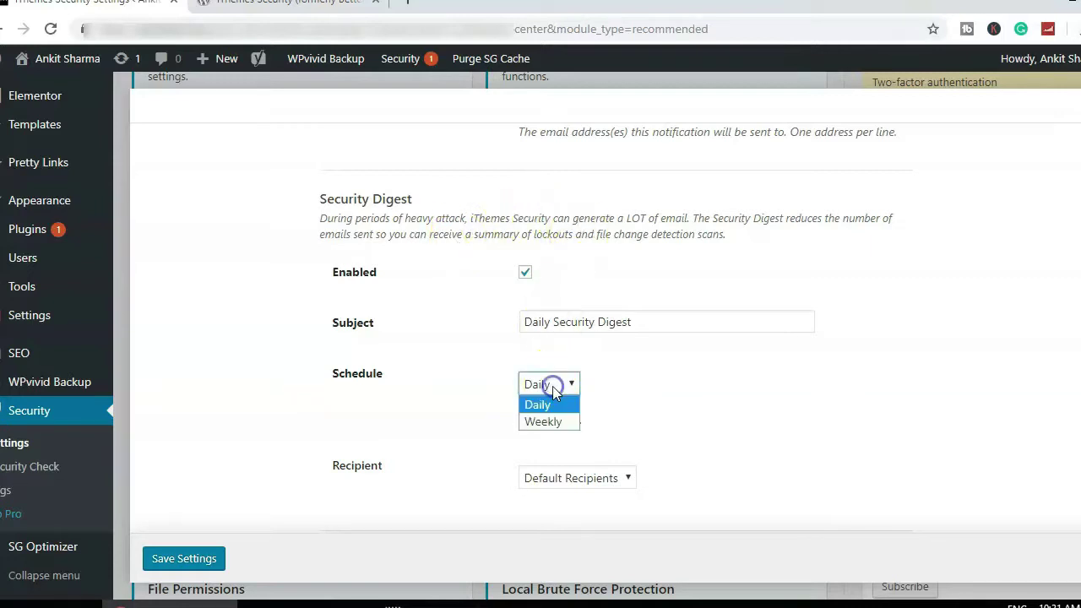
pyautogui.click(564, 419)
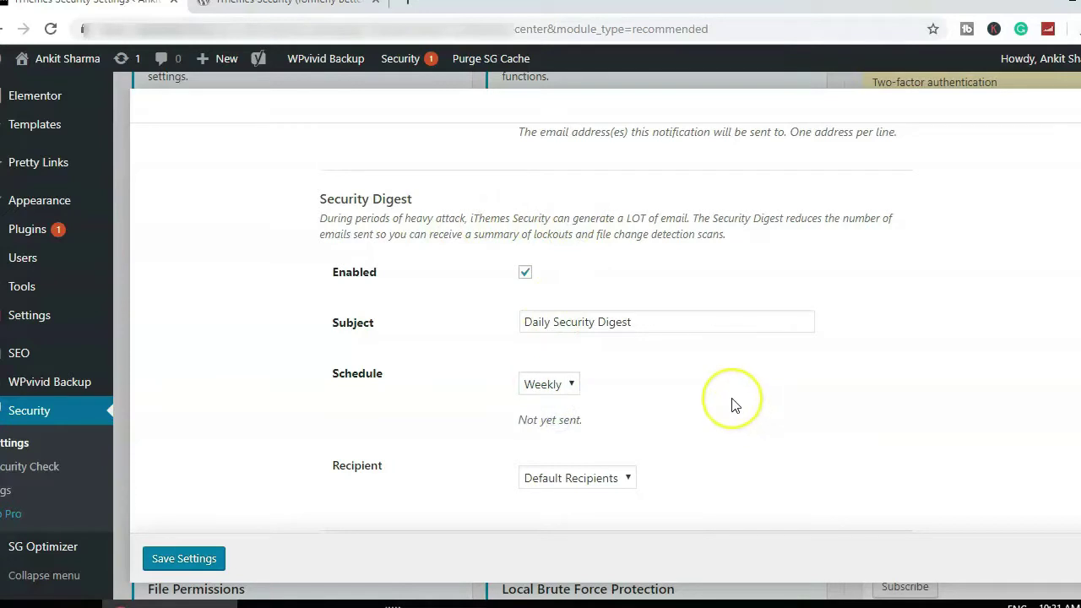
# Turn off the Site Lockouts notification and save the Notification Center settings
pyautogui.scroll(-1, 731, 404)
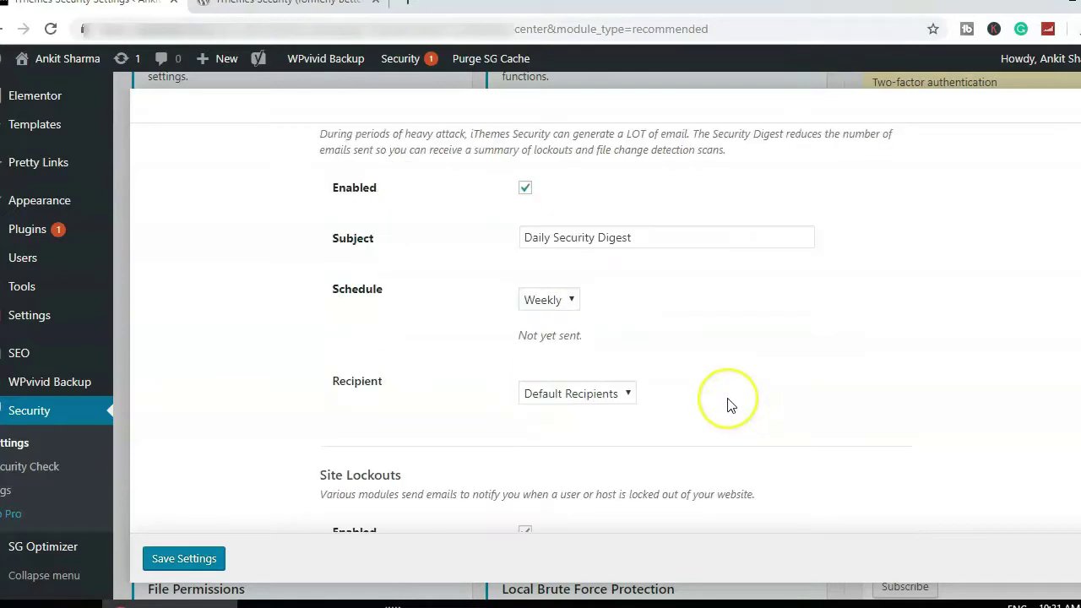
pyautogui.scroll(-2, 731, 403)
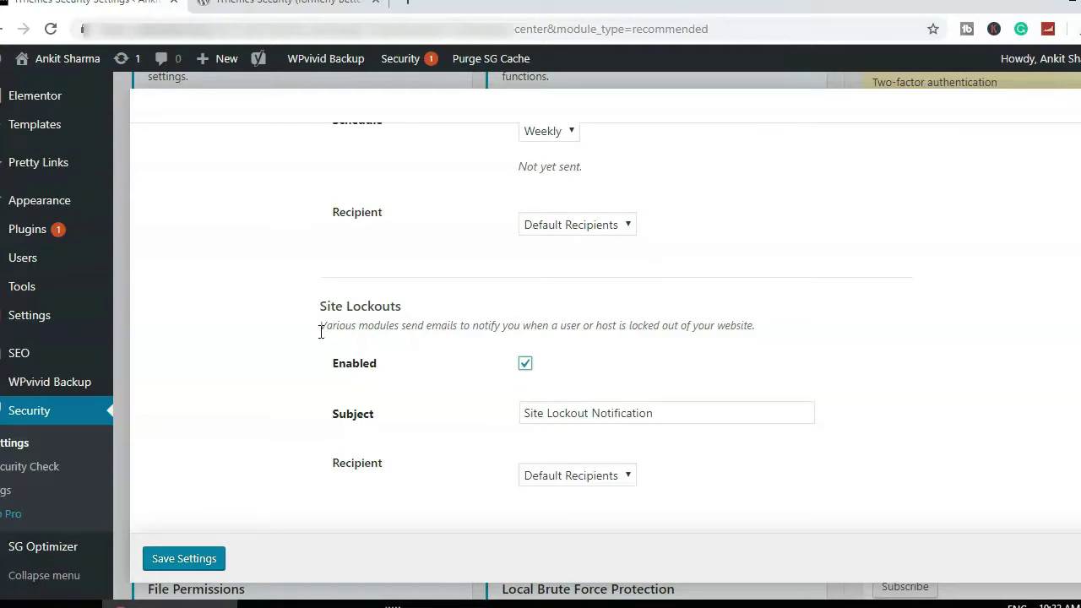
pyautogui.click(527, 364)
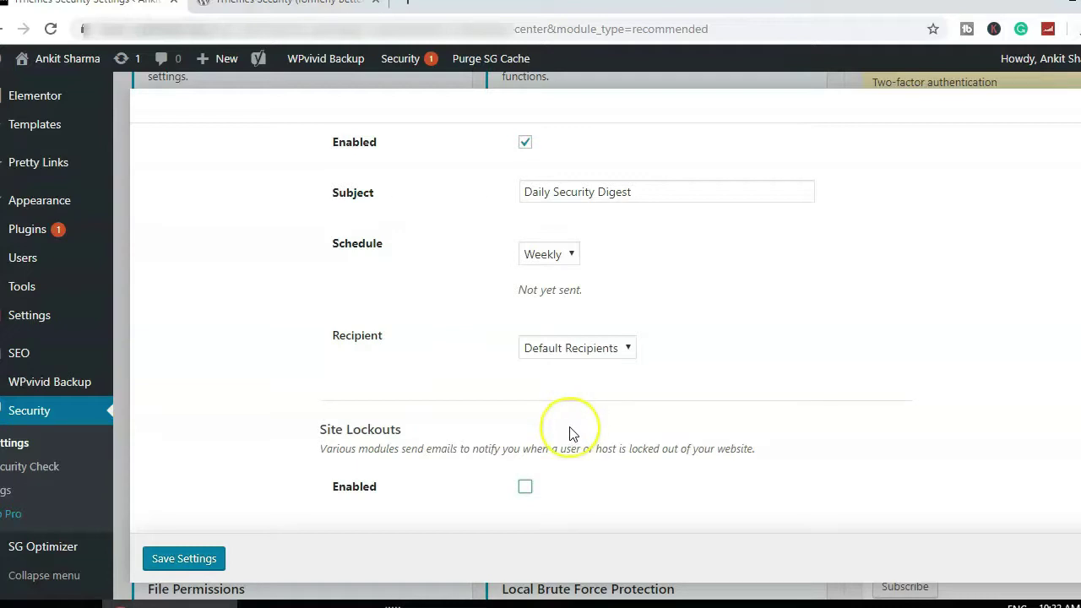
pyautogui.click(182, 560)
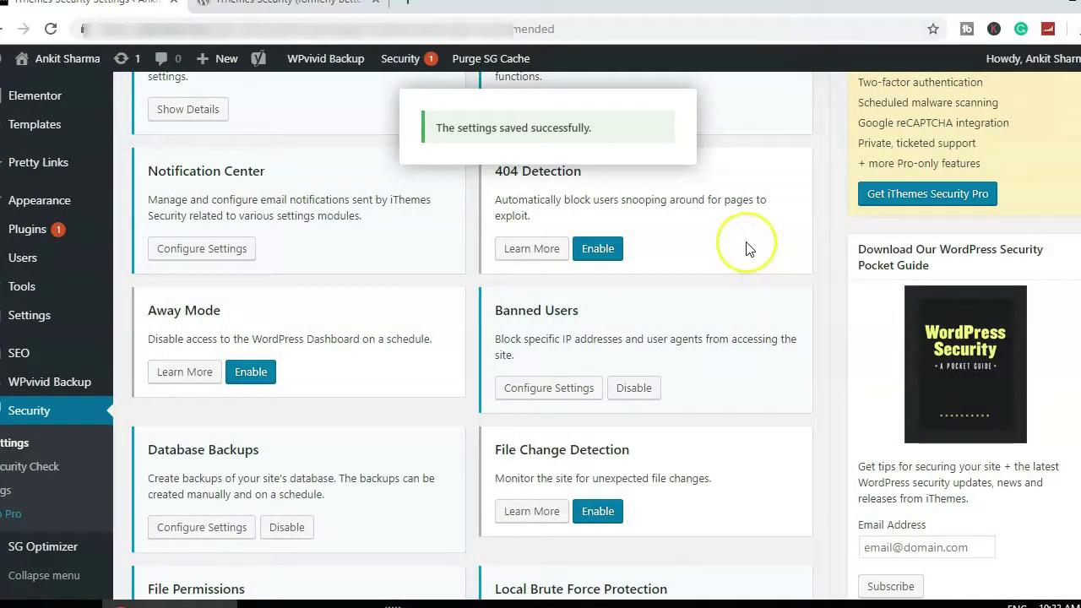
# Enable the 404 Detection module and open its settings
pyautogui.scroll(1, 705, 279)
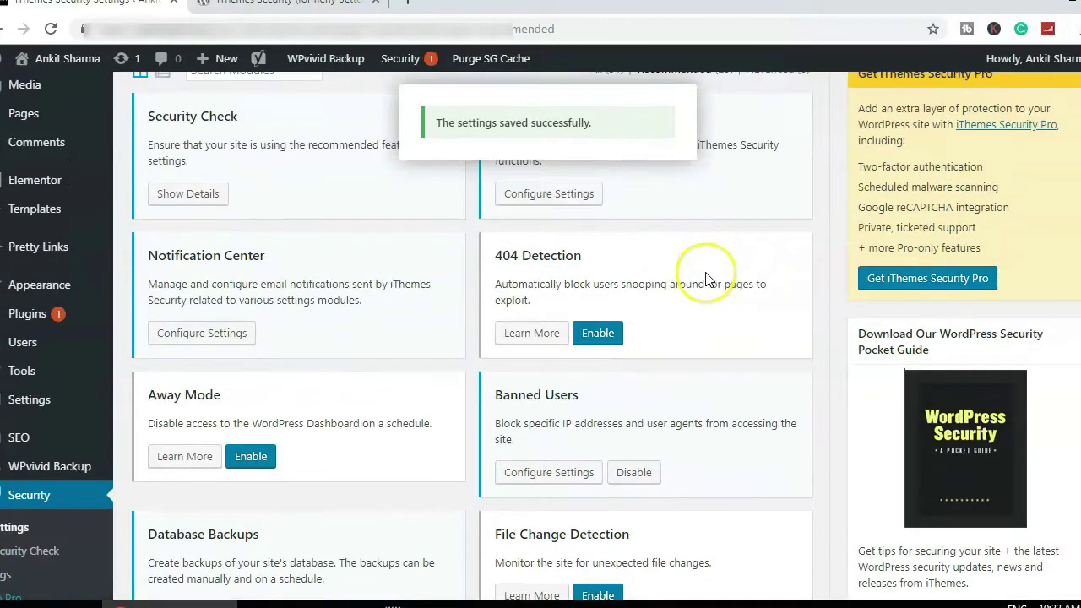
pyautogui.click(595, 329)
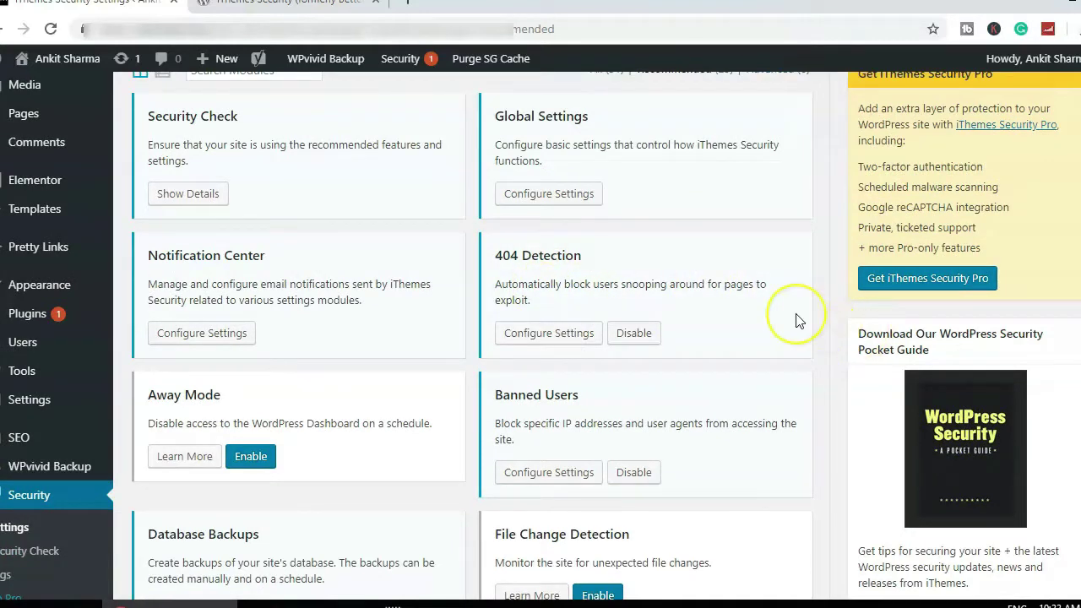
pyautogui.click(589, 334)
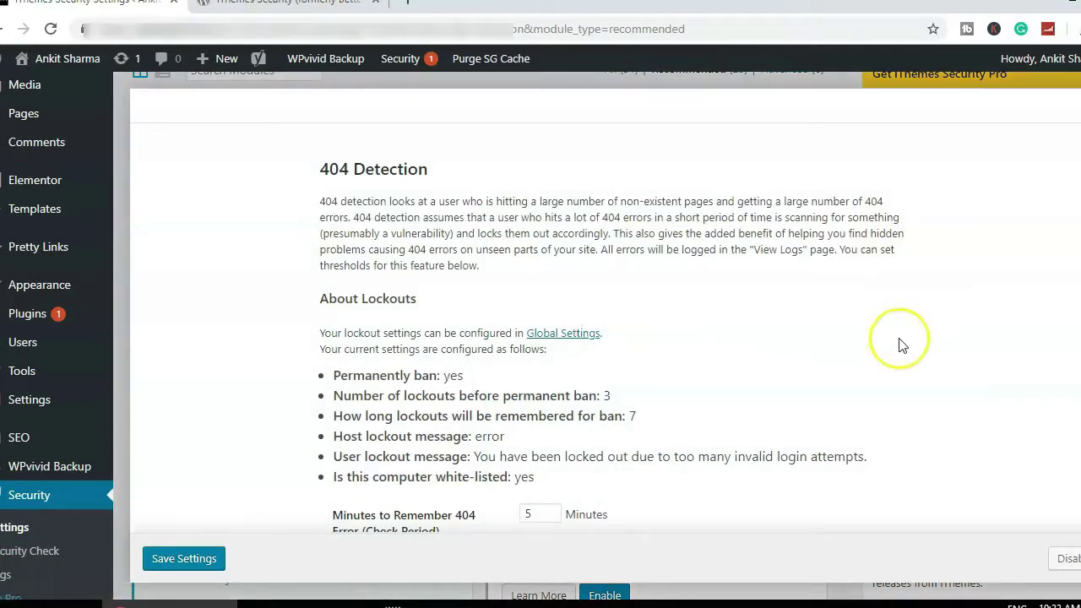
# Set the 404 Detection error threshold to 5 errors
pyautogui.scroll(-1, 889, 291)
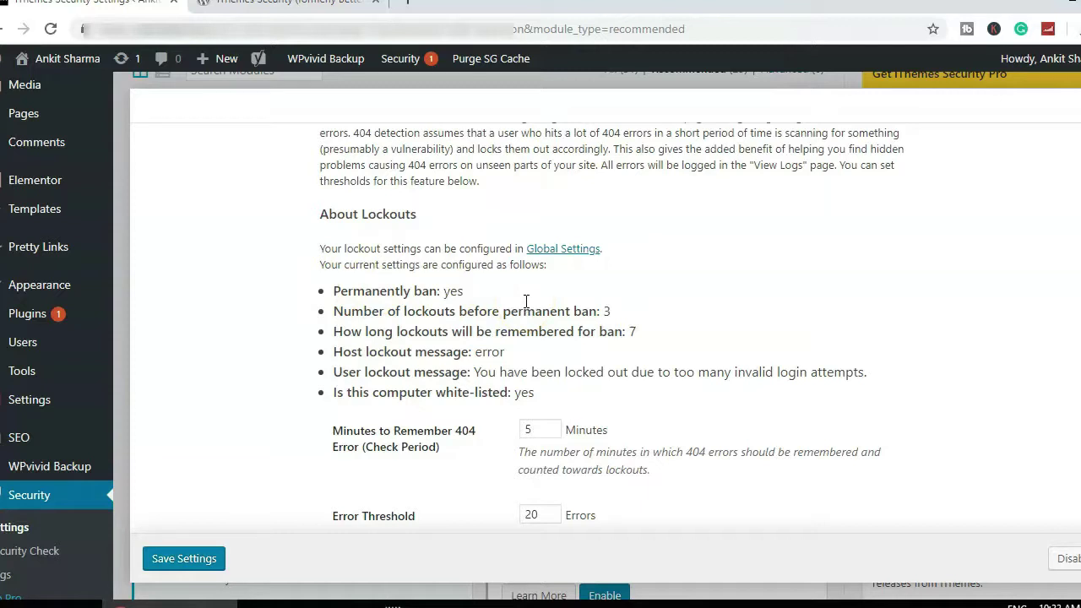
pyautogui.scroll(-1, 380, 338)
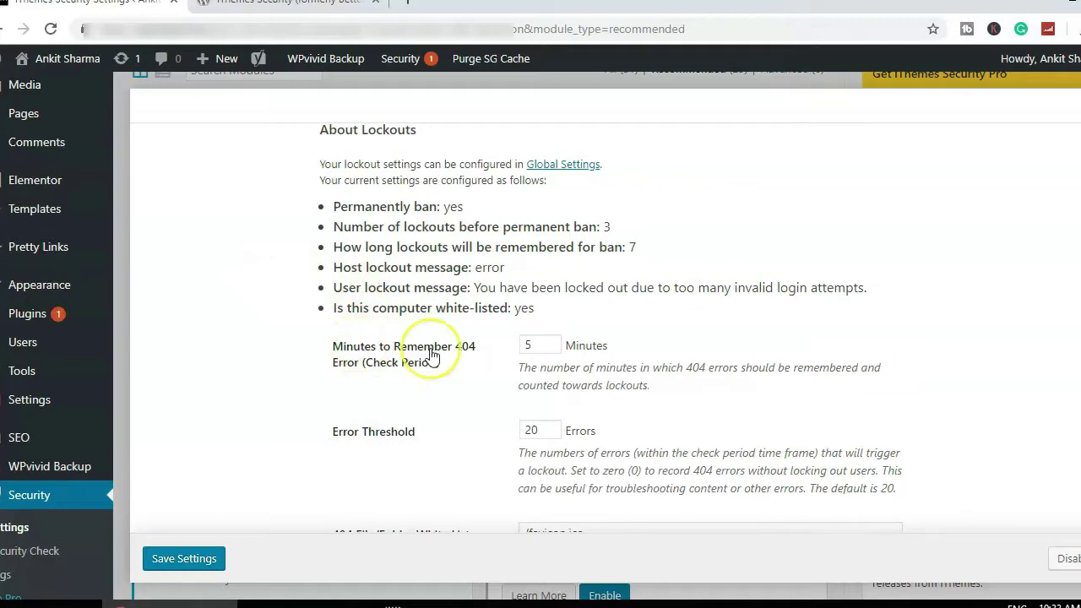
pyautogui.doubleClick(545, 346)
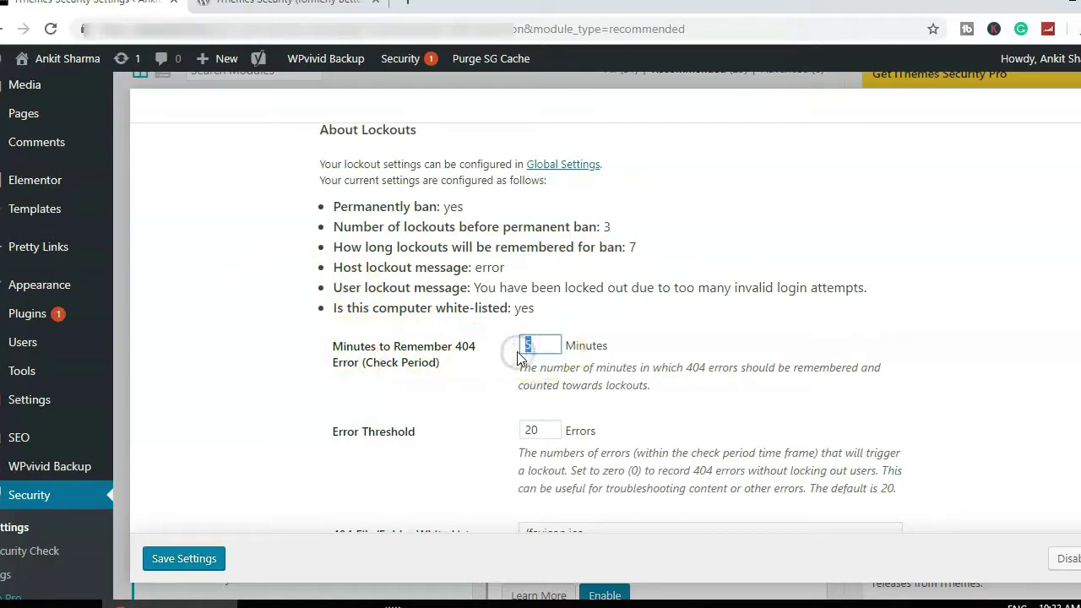
pyautogui.scroll(-1, 372, 393)
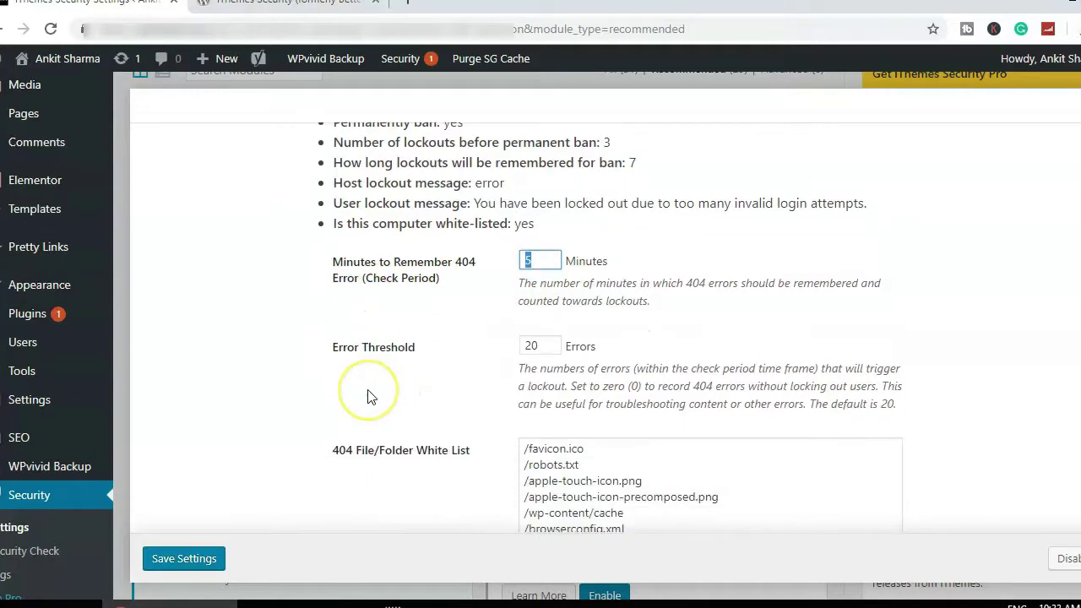
pyautogui.doubleClick(526, 344)
pyautogui.write('5')
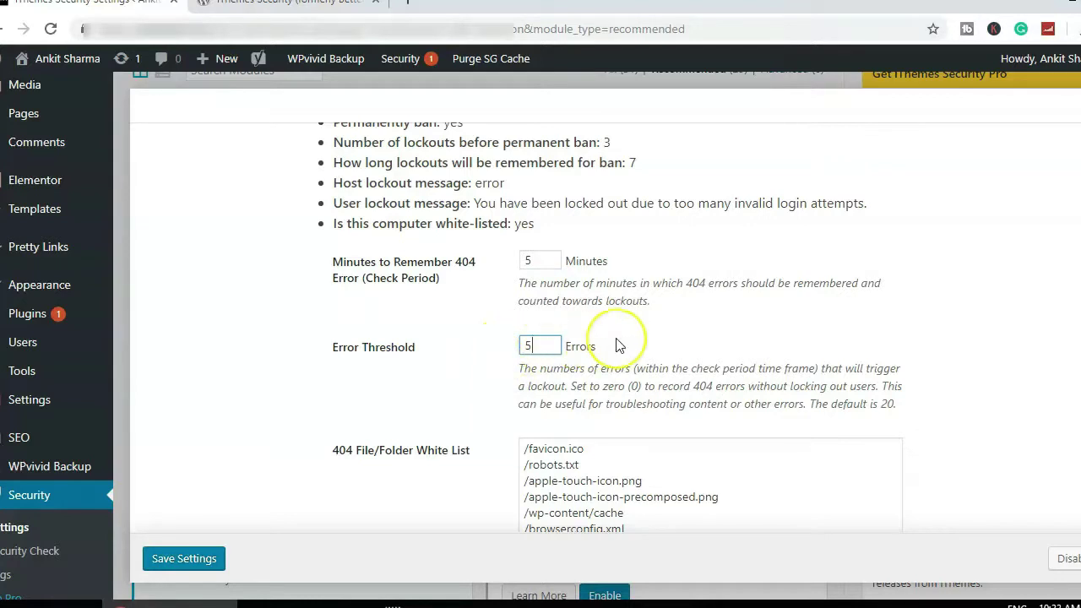
# Review the 404 file/folder white list and ignored file types, and save the 404 Detection settings
pyautogui.scroll(-2, 770, 355)
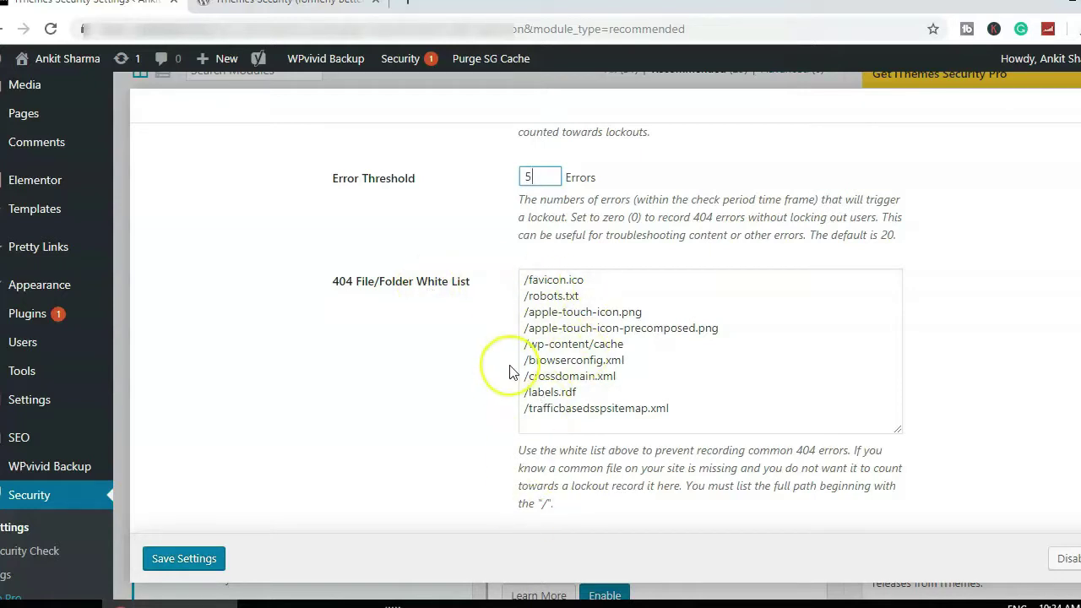
pyautogui.scroll(-3, 509, 373)
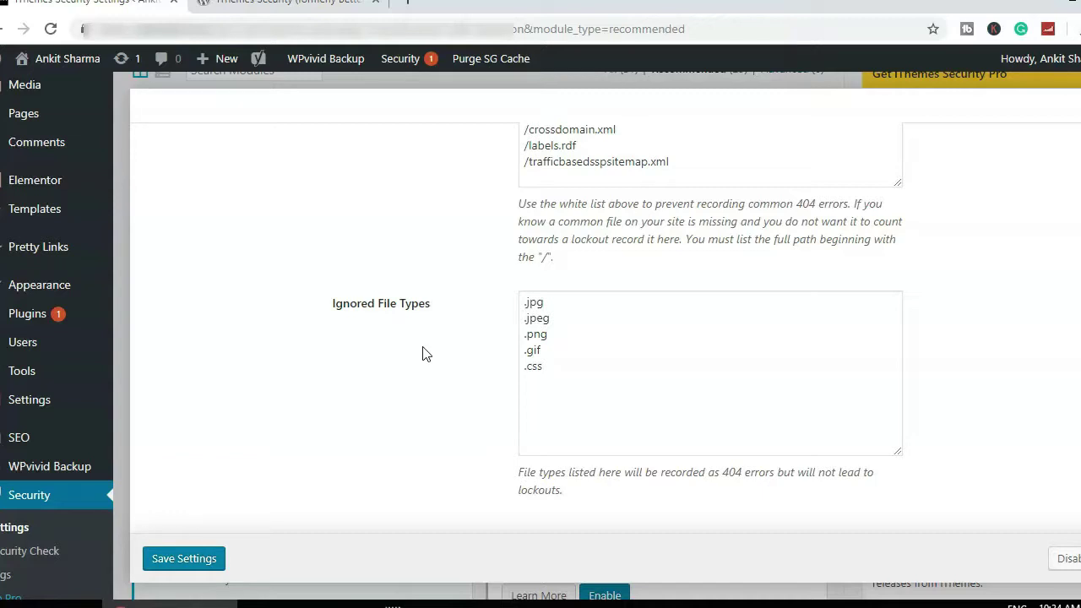
pyautogui.click(216, 555)
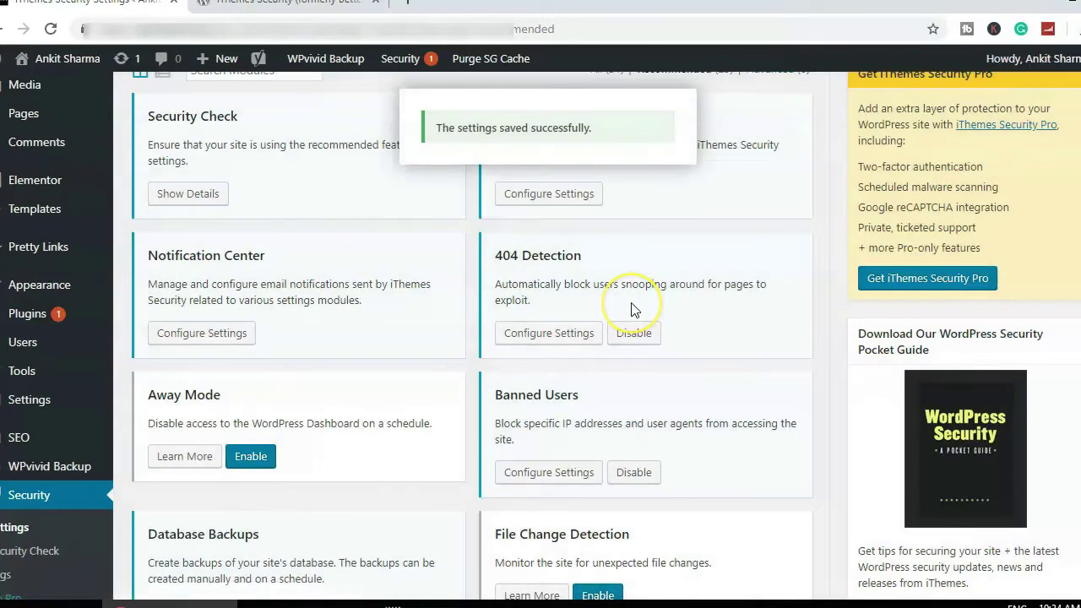
# Enable the Away Mode module and check the site's current date and time in its settings
pyautogui.click(250, 457)
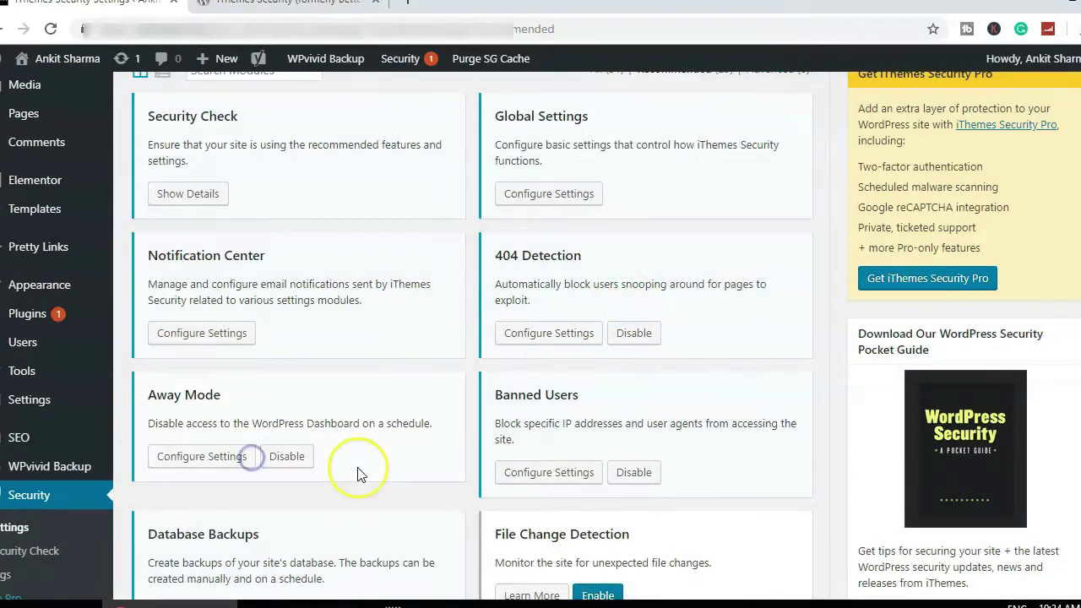
pyautogui.click(236, 457)
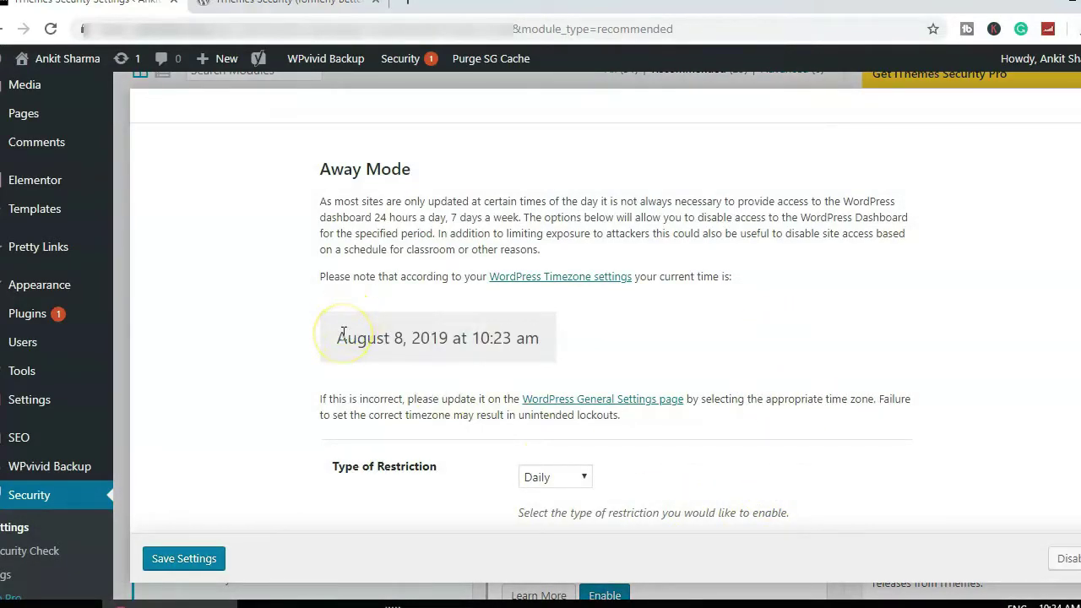
pyautogui.tripleClick(534, 341)
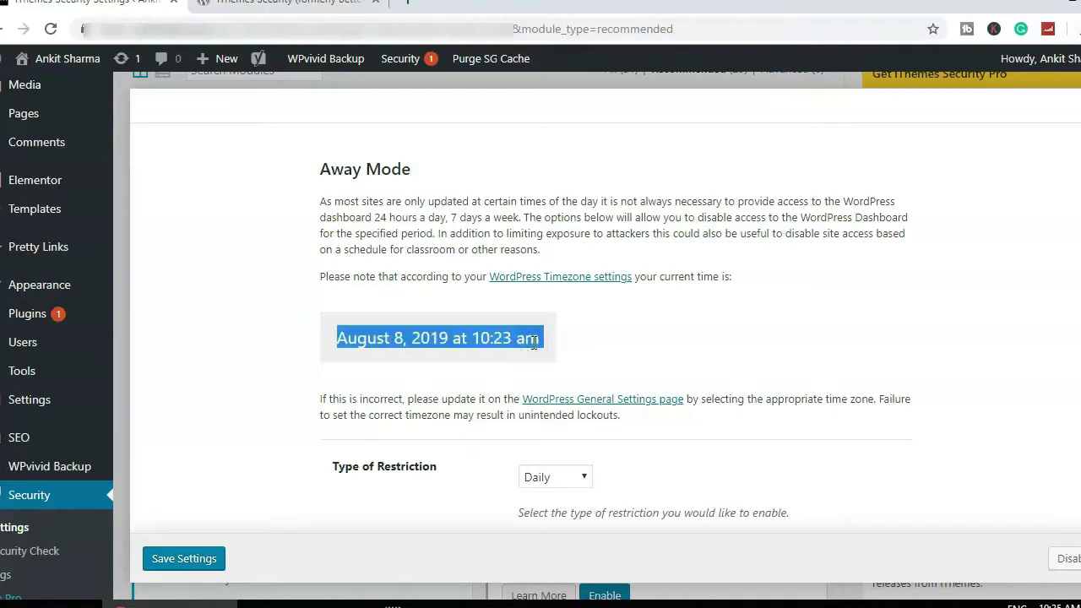
pyautogui.click(532, 340)
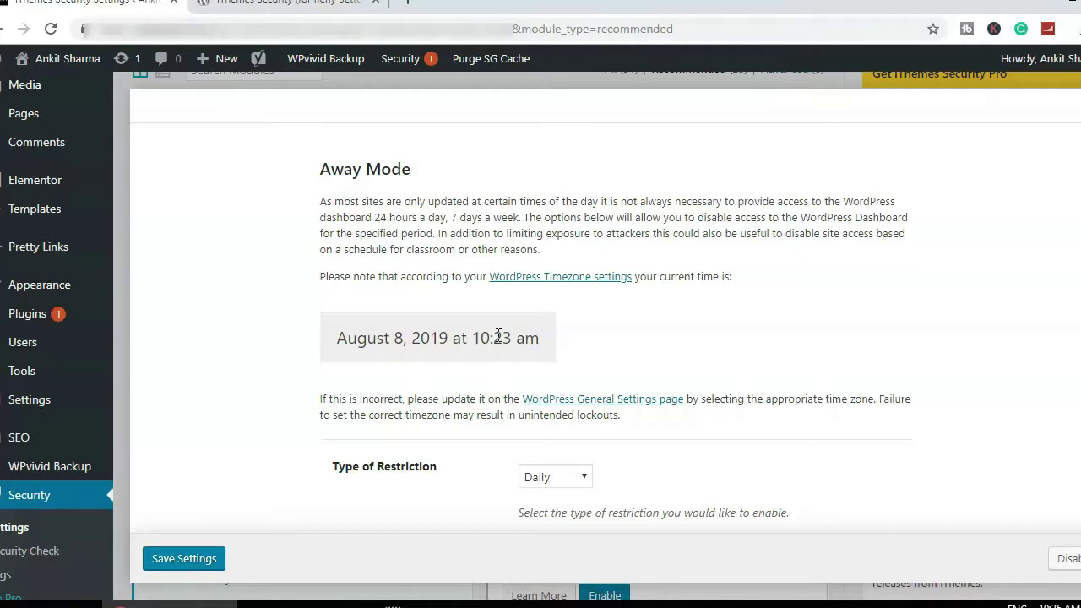
# Choose Daily as Away Mode's restriction type and save the settings with a 1:00 am start and 6:00 am end time
pyautogui.scroll(-2, 498, 338)
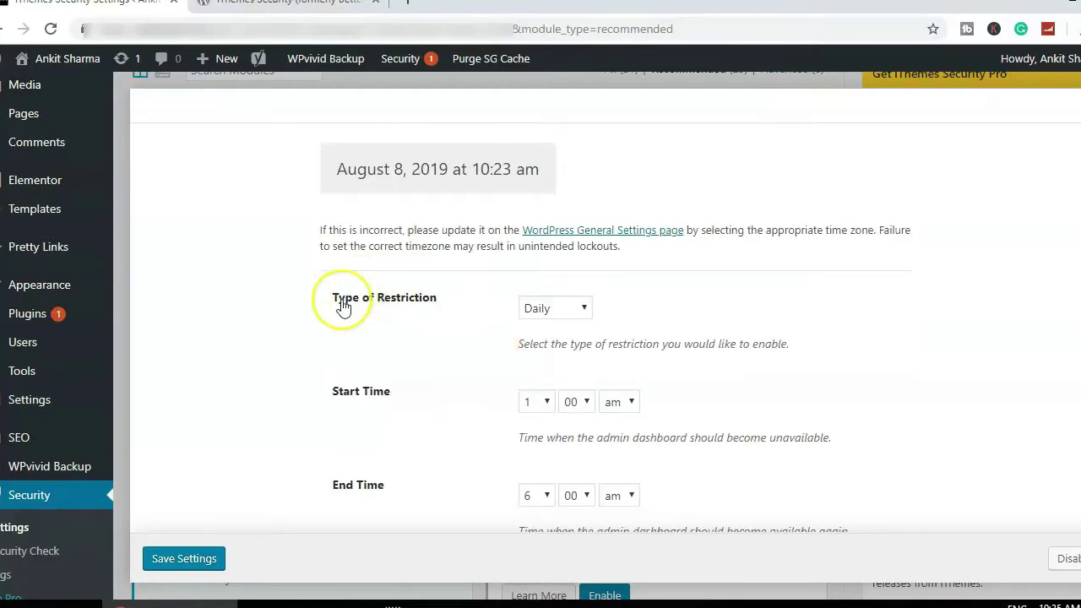
pyautogui.click(547, 312)
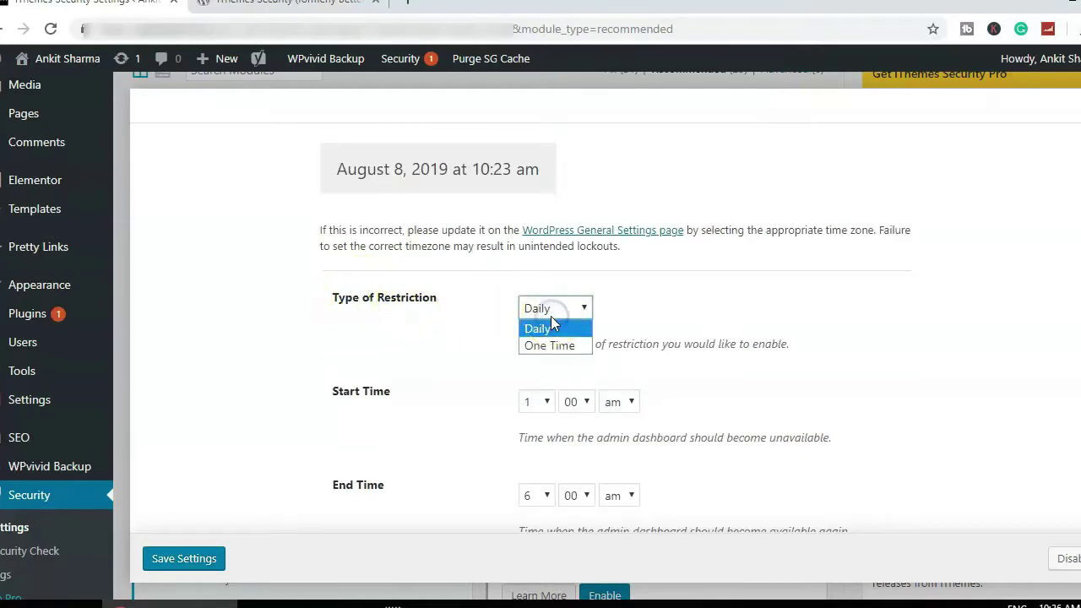
pyautogui.click(550, 326)
pyautogui.scroll(-1, 624, 338)
pyautogui.click(336, 351)
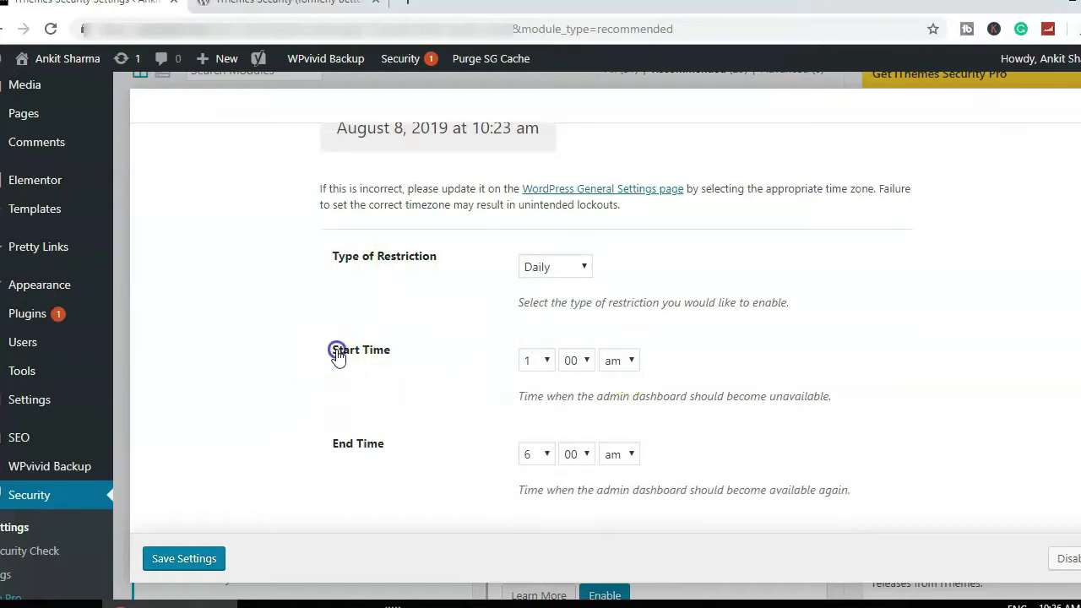
pyautogui.moveTo(336, 351); pyautogui.dragTo(436, 352)
pyautogui.moveTo(321, 437); pyautogui.dragTo(451, 470)
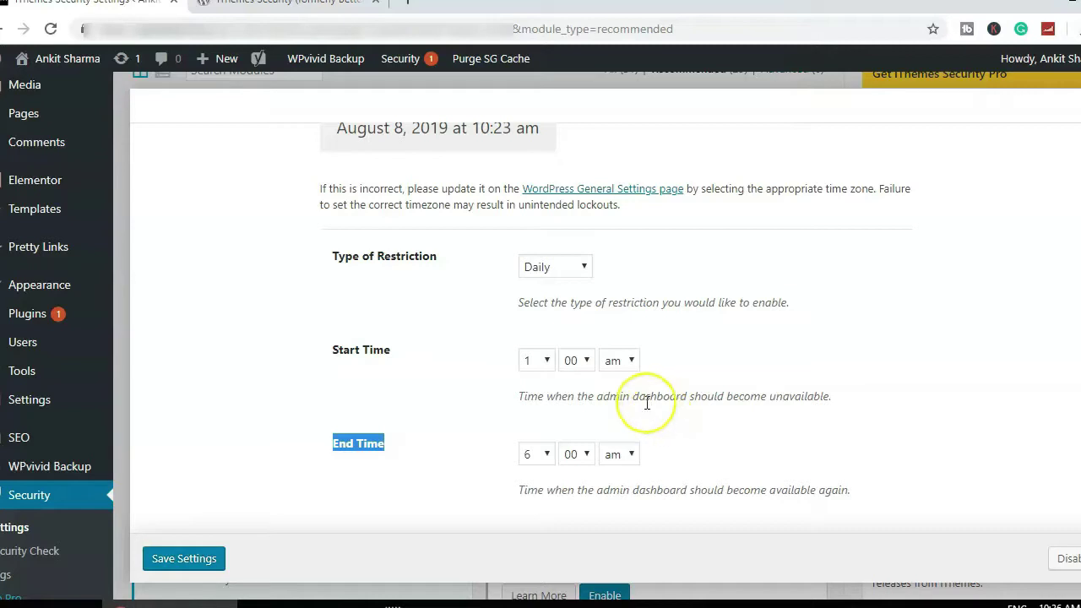
pyautogui.click(221, 559)
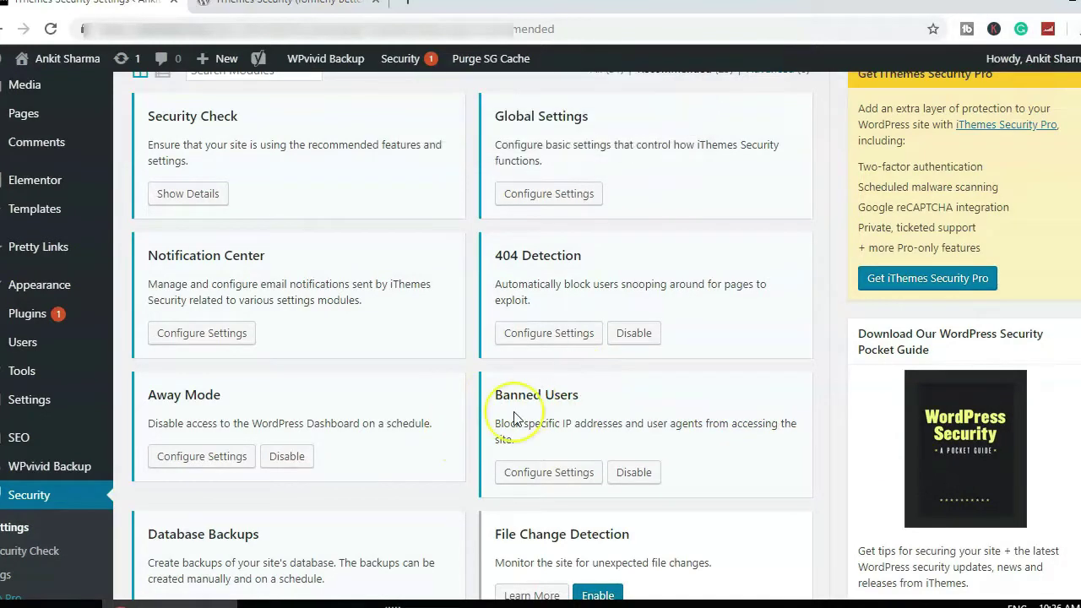
# Open the Banned Users settings and enable HackRepair.com's blacklist feature
pyautogui.click(557, 473)
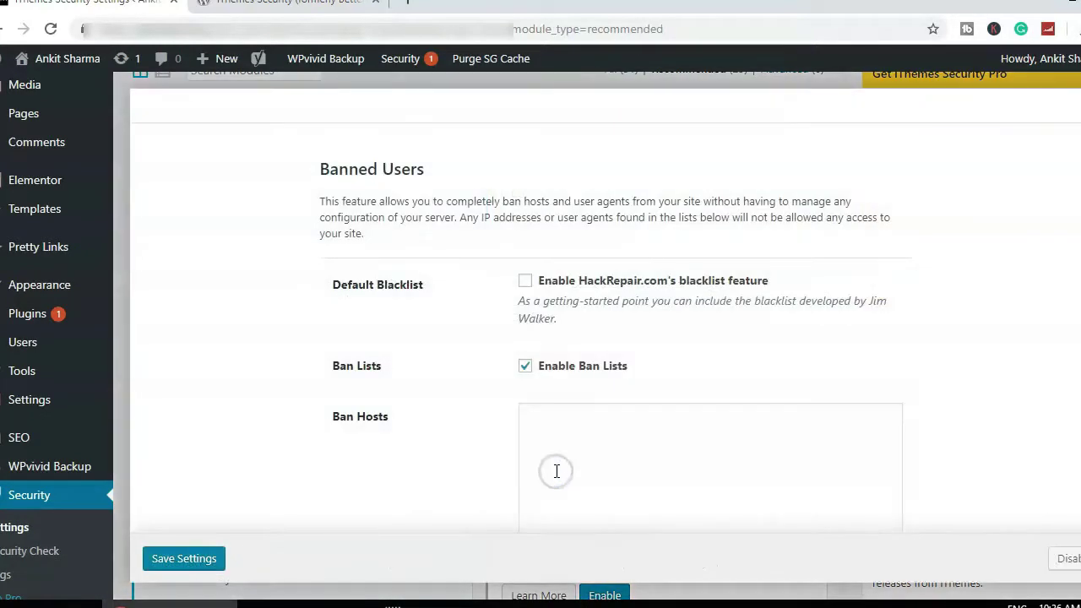
pyautogui.click(525, 280)
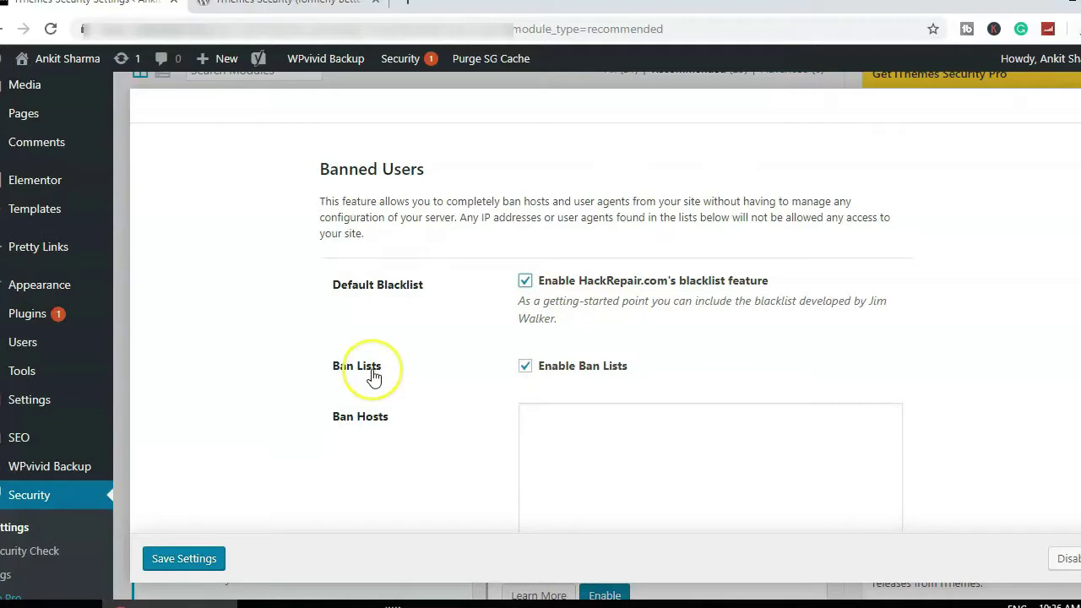
pyautogui.scroll(-1, 502, 362)
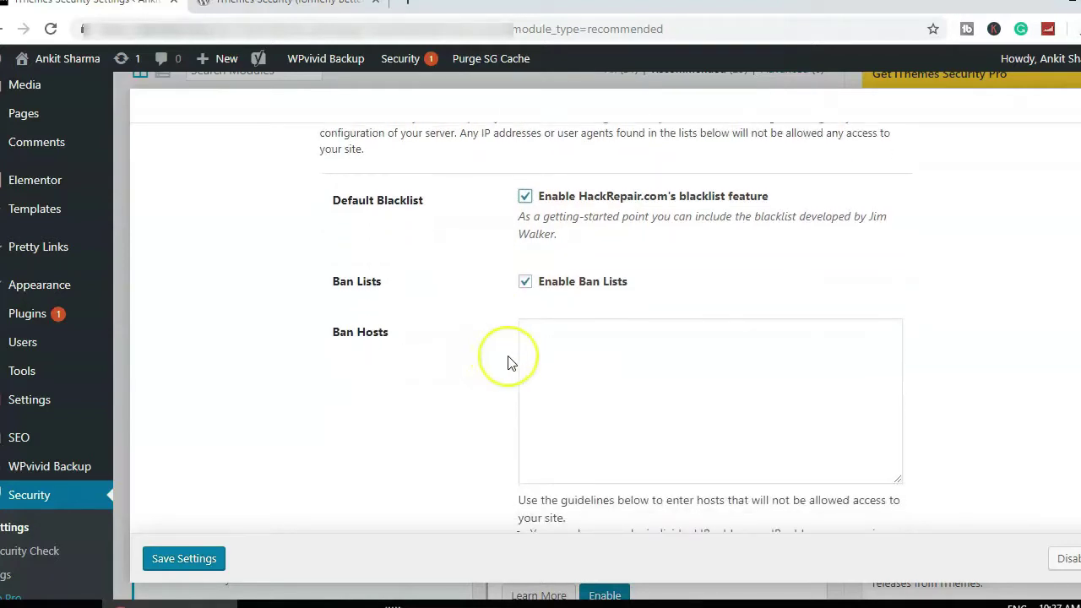
# Review the Ban Hosts guidelines, leave the Ban Hosts and Ban User Agents lists empty, and save the Banned Users settings
pyautogui.click(661, 351)
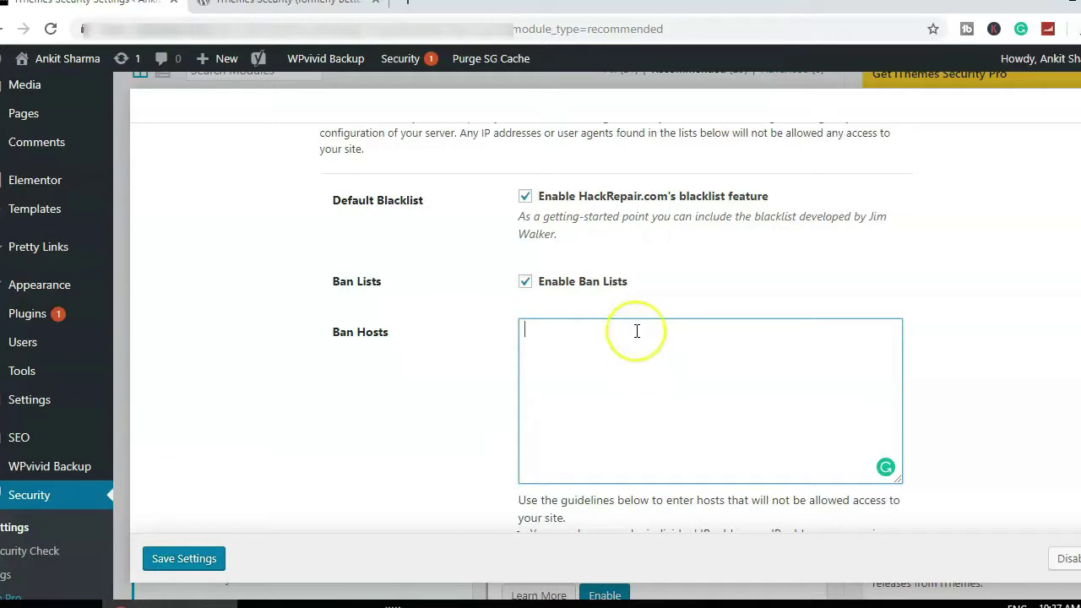
pyautogui.scroll(-2, 611, 495)
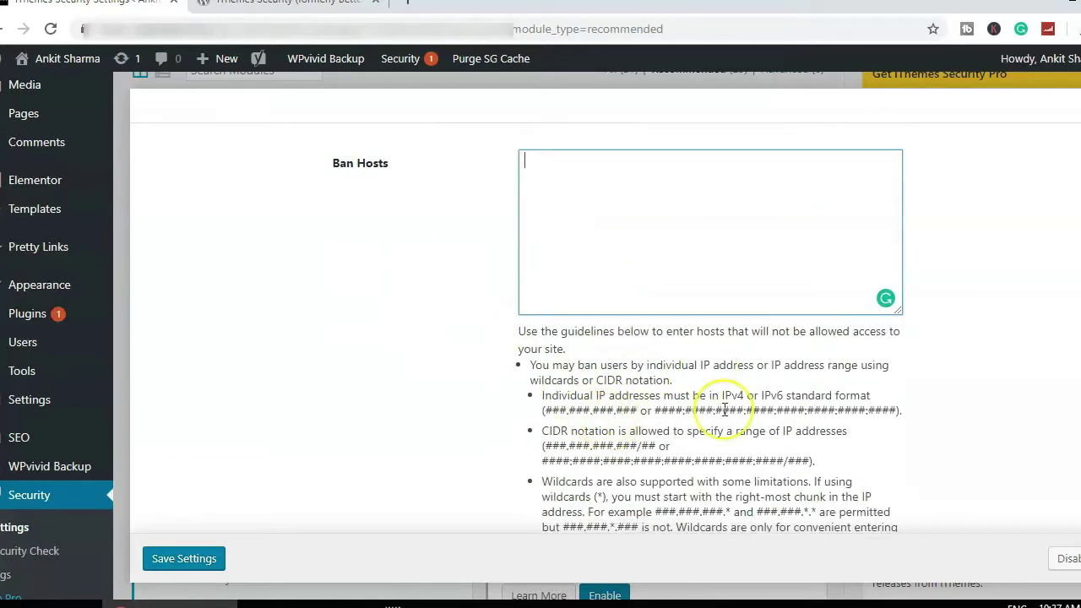
pyautogui.scroll(-1, 685, 445)
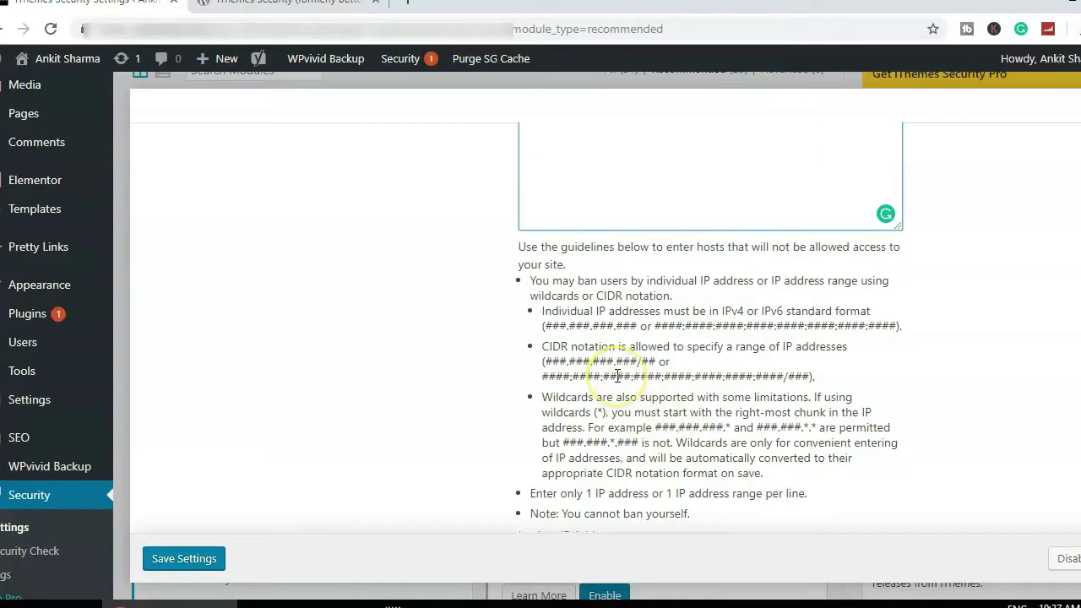
pyautogui.scroll(1, 426, 342)
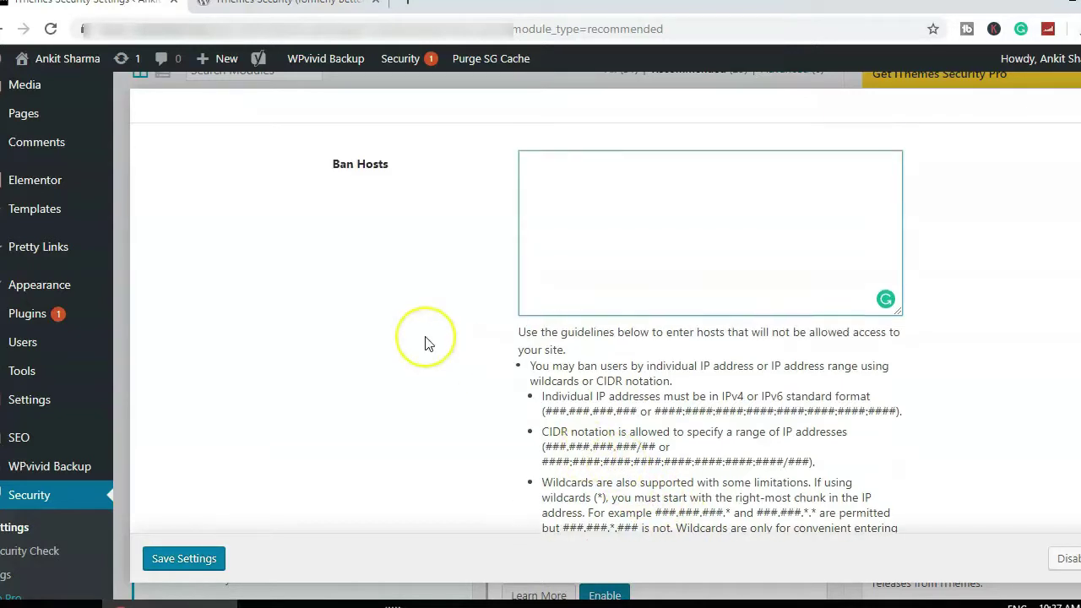
pyautogui.scroll(1, 426, 342)
pyautogui.scroll(-1, 426, 342)
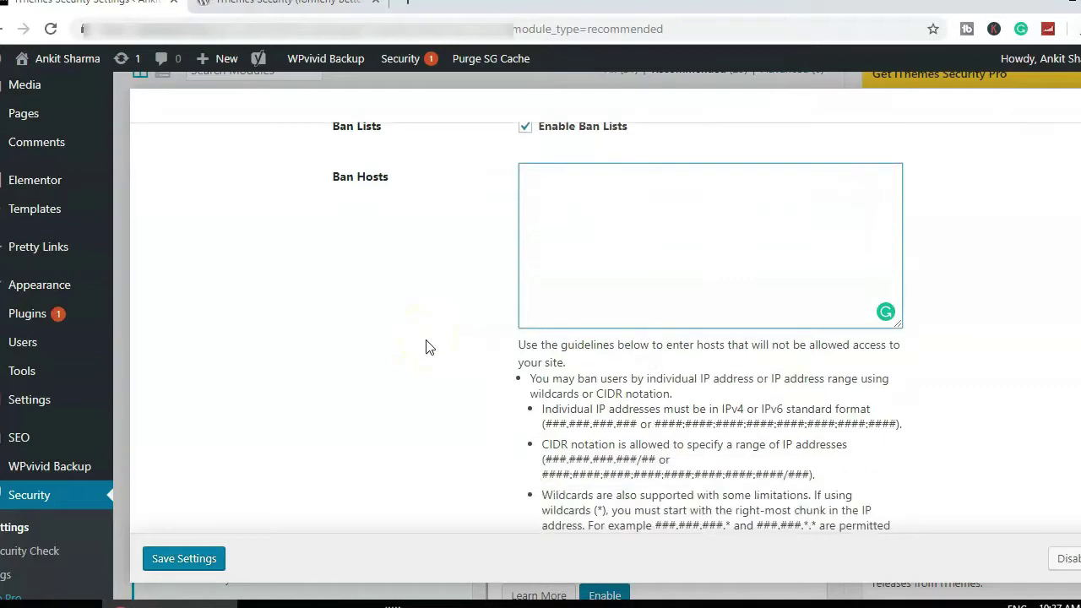
pyautogui.click(621, 232)
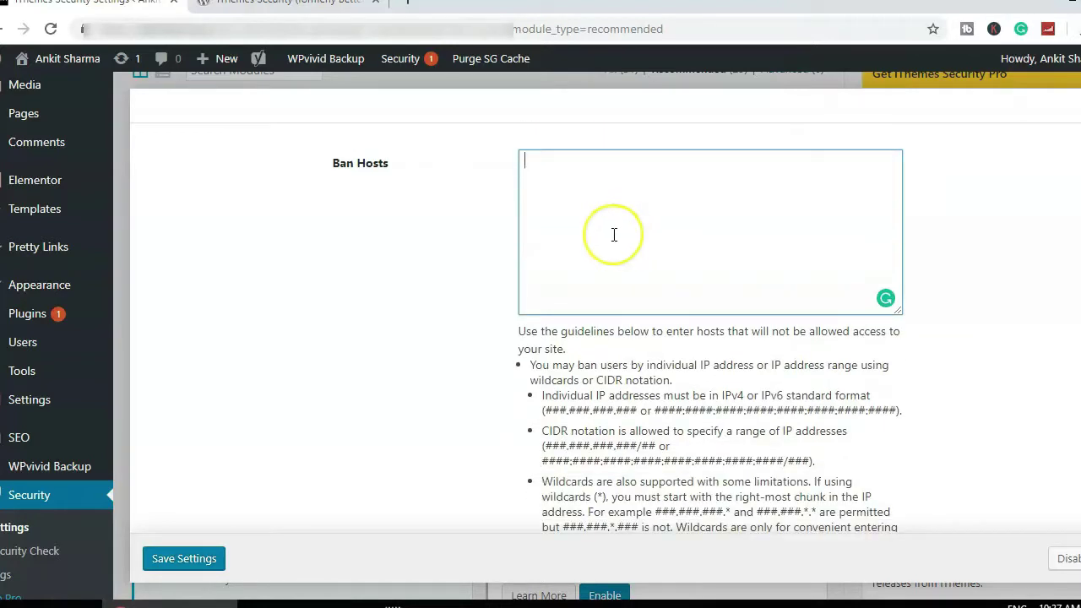
pyautogui.scroll(-5, 445, 281)
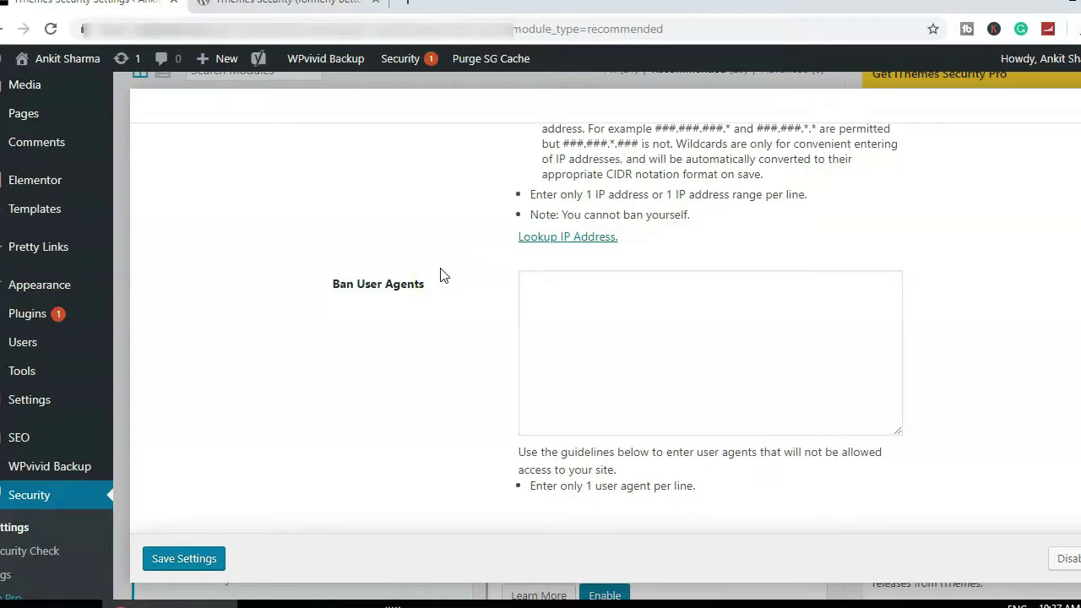
pyautogui.click(246, 507)
pyautogui.click(203, 564)
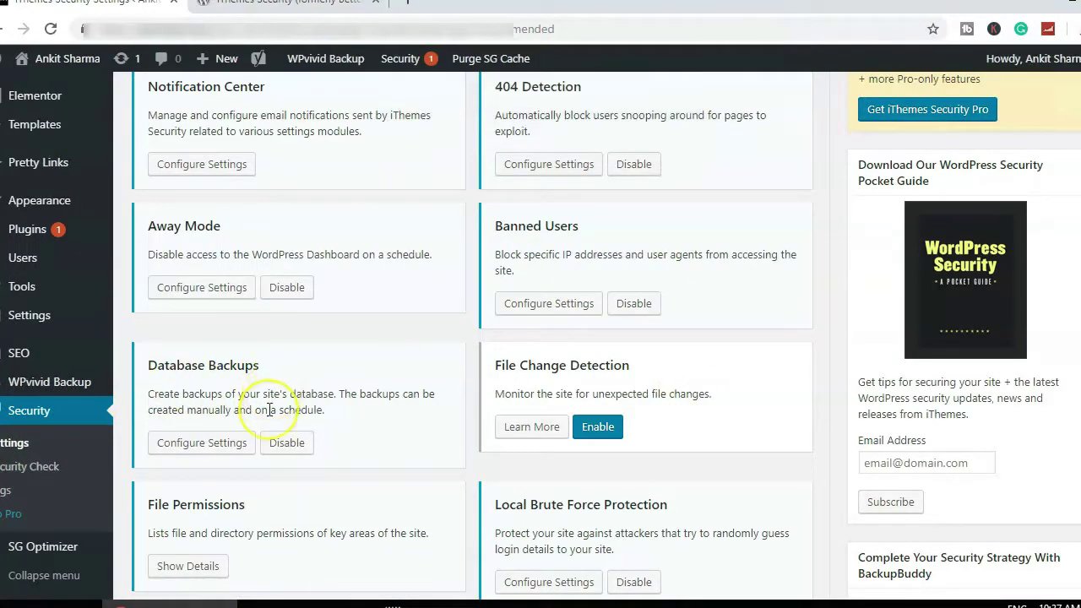
# Disable the Database Backups module and enable the File Change Detection module
pyautogui.click(300, 446)
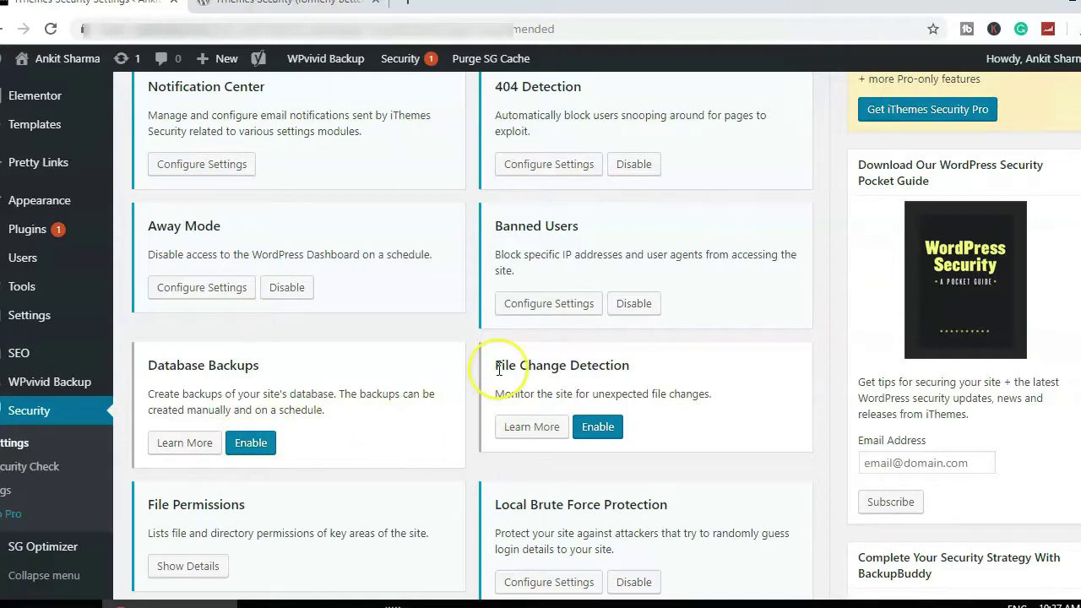
pyautogui.click(598, 427)
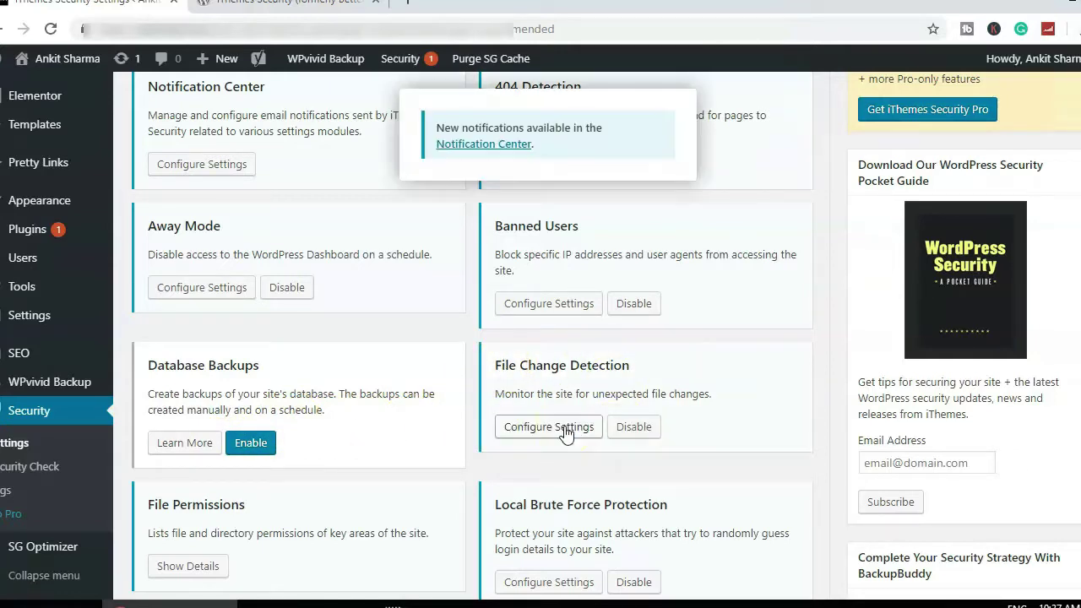
# Review the files and folders list and ignored file types in File Change Detection's settings, and save them as they are
pyautogui.click(563, 428)
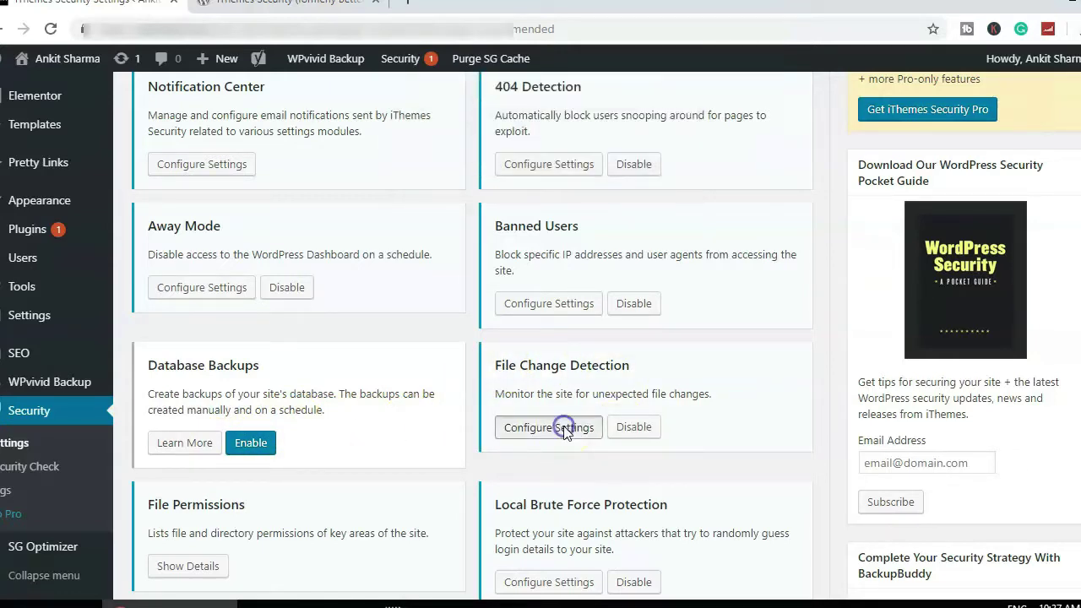
pyautogui.scroll(-3, 514, 248)
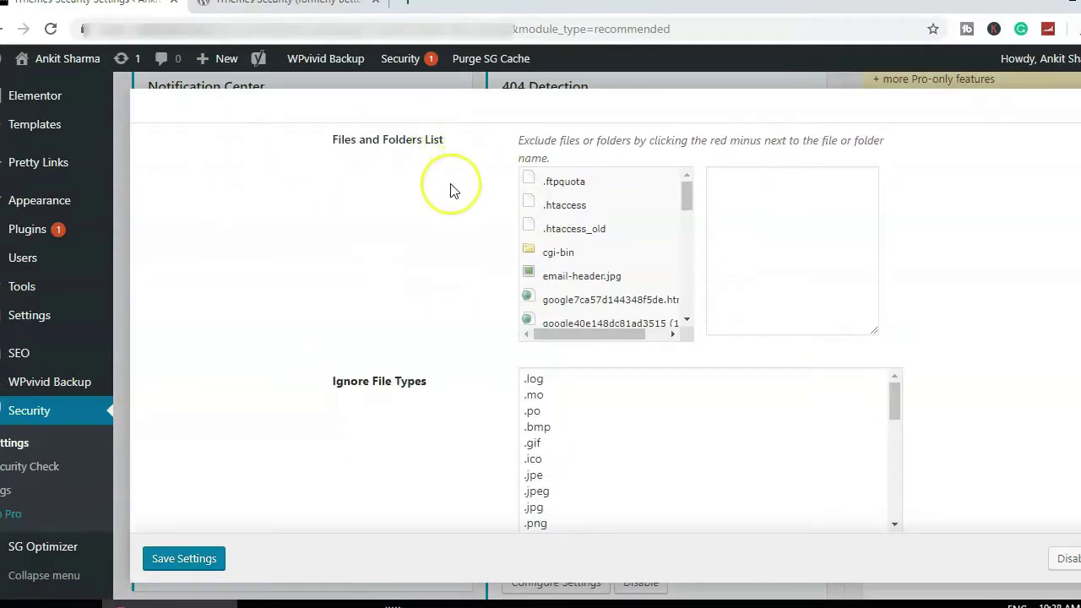
pyautogui.scroll(-1, 408, 242)
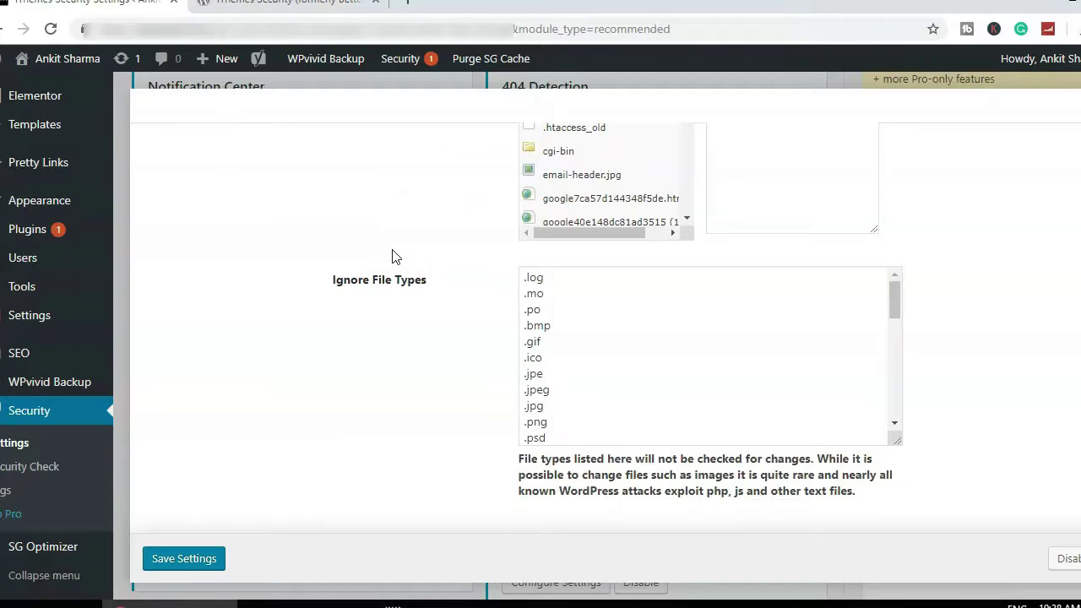
pyautogui.click(212, 557)
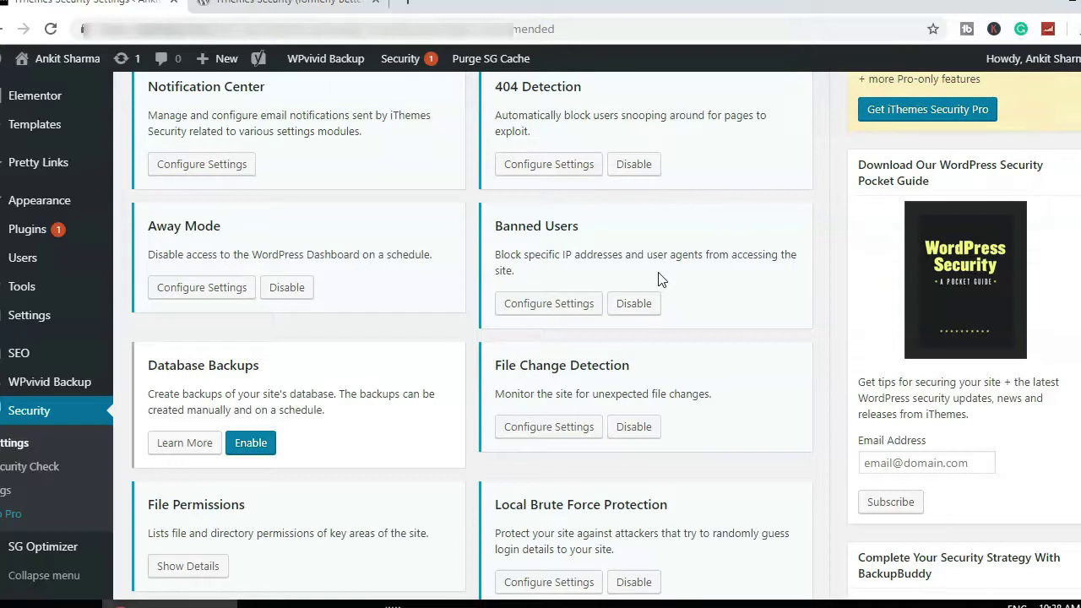
# In the Local Brute Force Protection settings, set the maximum login attempts to 2 per host and 2 per user
pyautogui.scroll(-2, 690, 253)
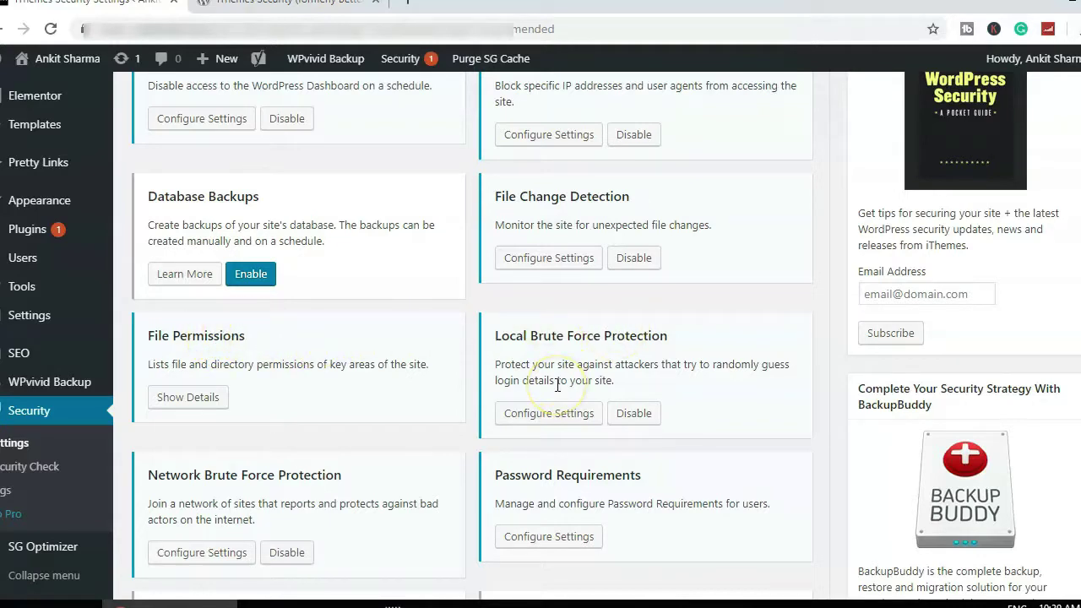
pyautogui.click(547, 413)
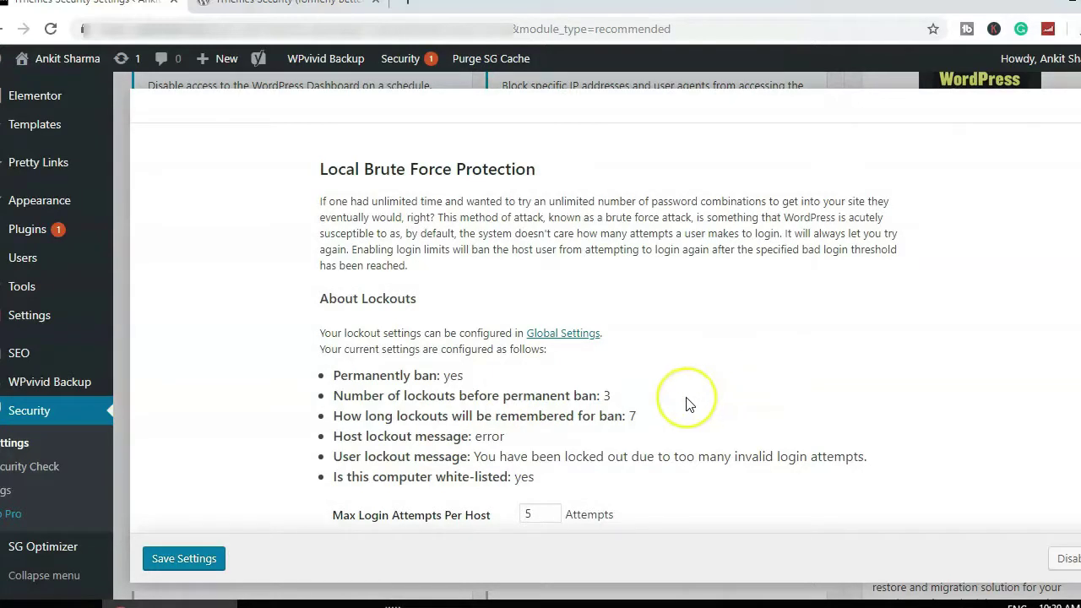
pyautogui.scroll(-1, 685, 398)
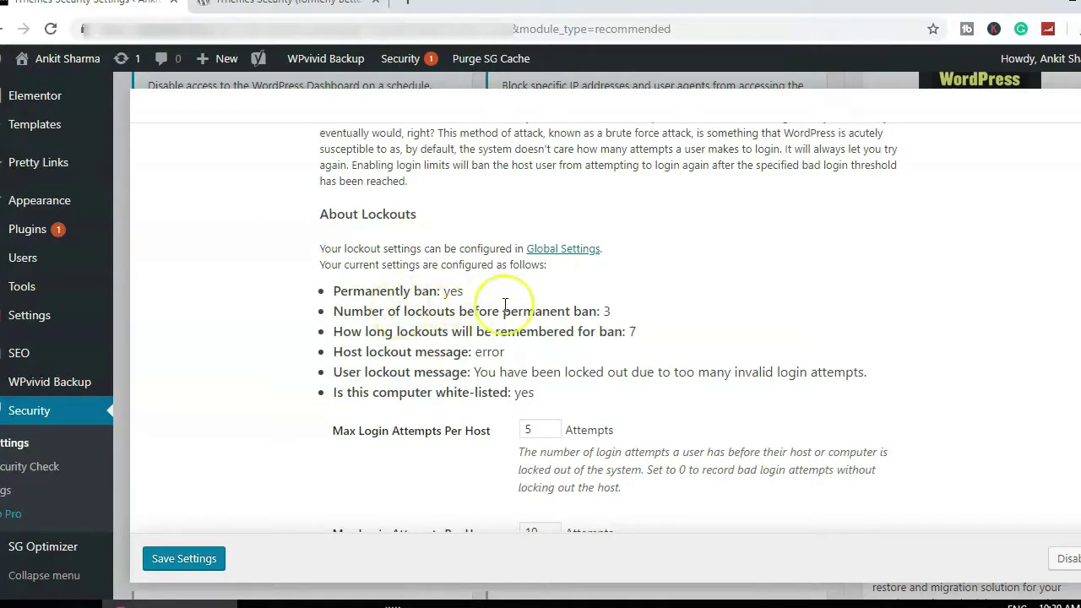
pyautogui.scroll(-1, 549, 338)
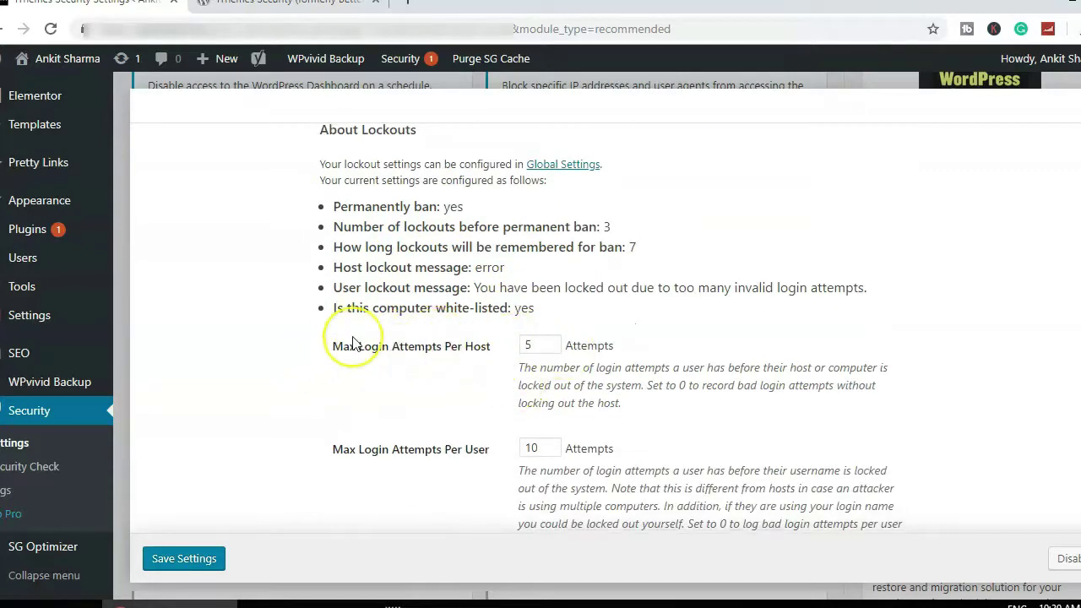
pyautogui.doubleClick(526, 344)
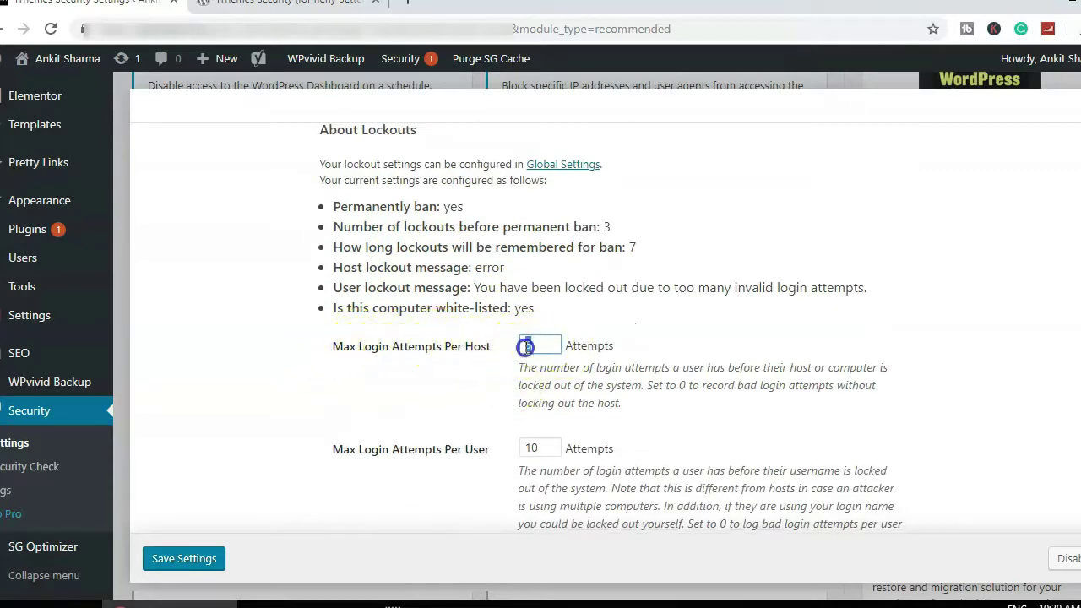
pyautogui.write('2')
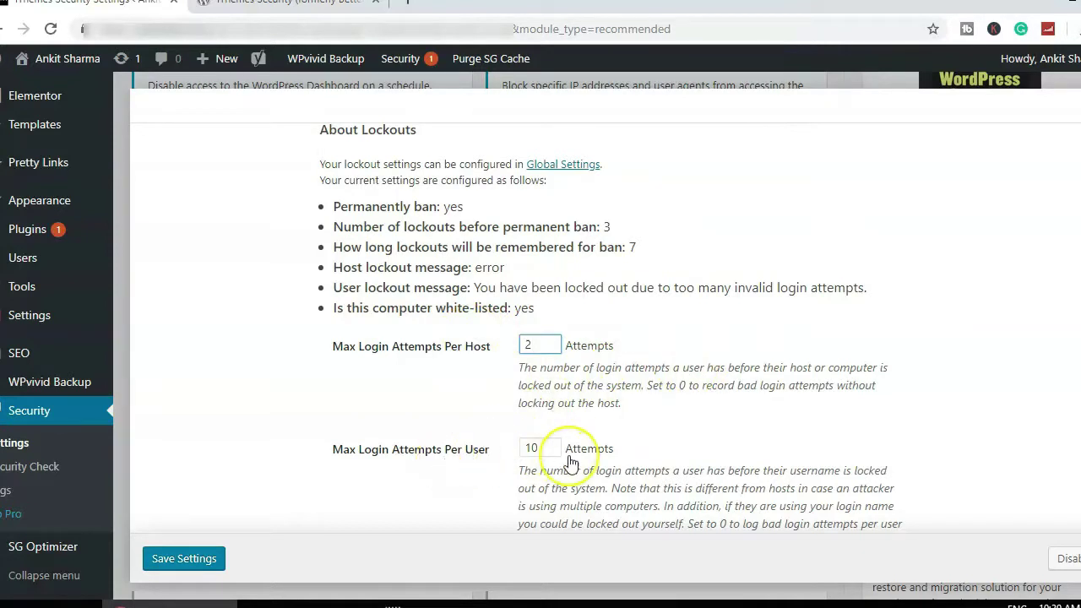
pyautogui.click(540, 448)
pyautogui.click(467, 446)
pyautogui.write('2')
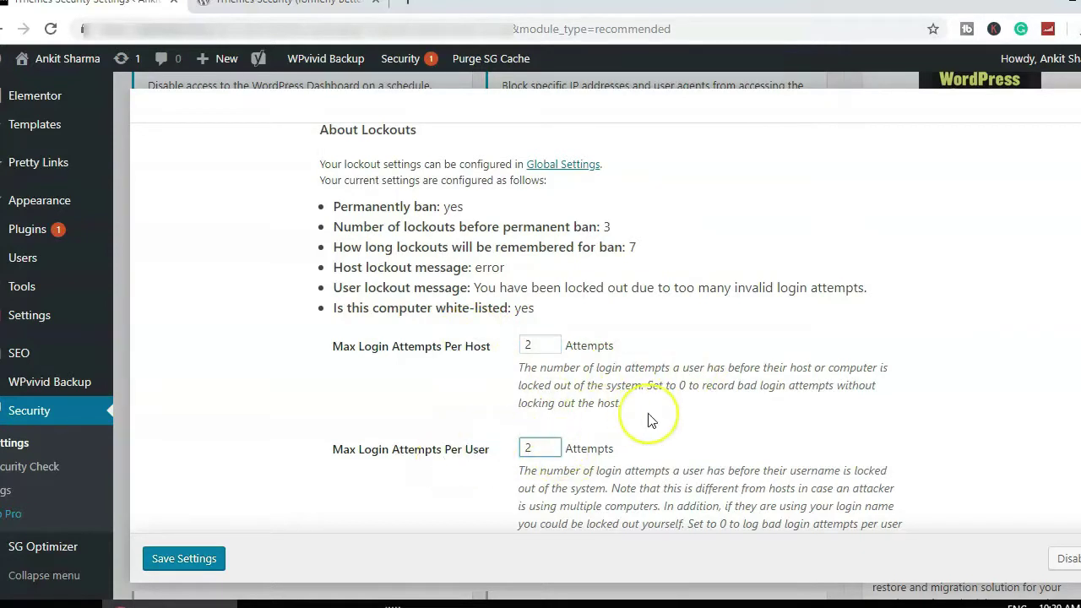
# Set the bad login check period to 15 minutes, enable automatic banning of "admin" login attempts, and save the Local Brute Force Protection settings
pyautogui.scroll(-2, 692, 414)
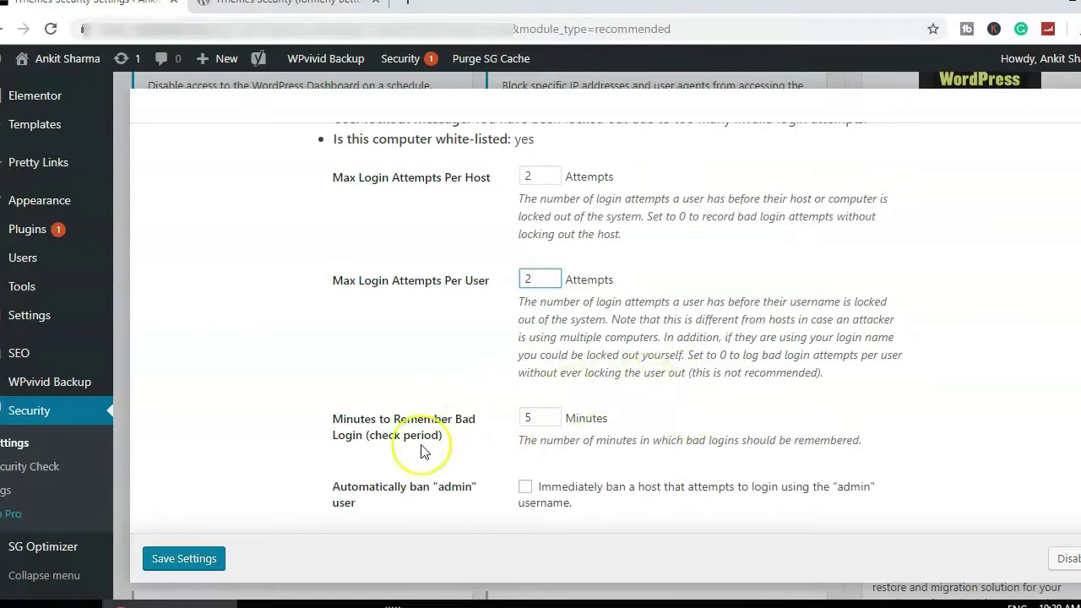
pyautogui.doubleClick(532, 416)
pyautogui.write('15')
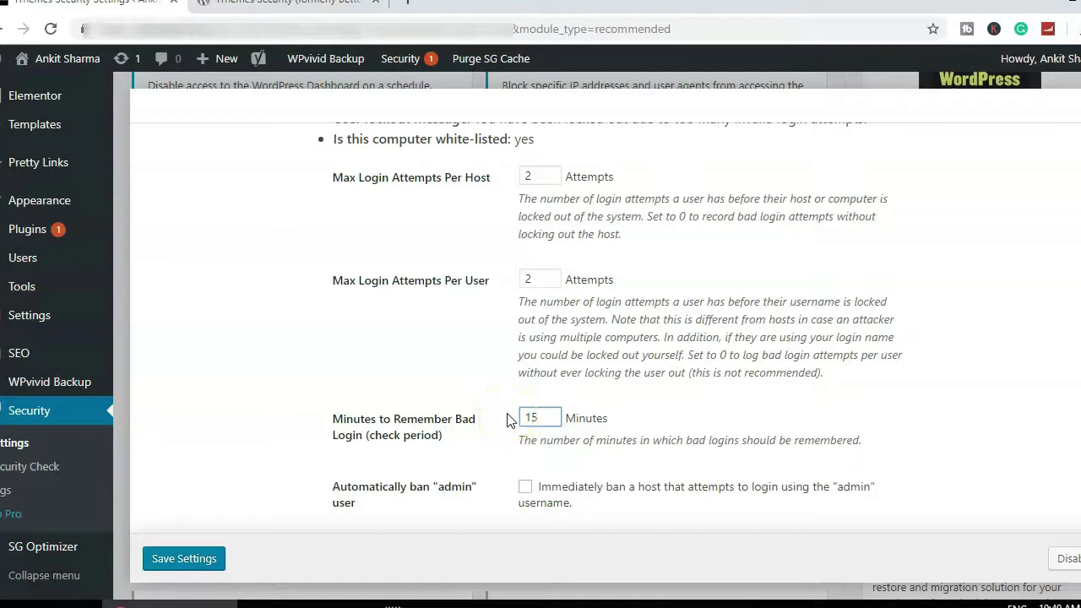
pyautogui.scroll(-1, 511, 418)
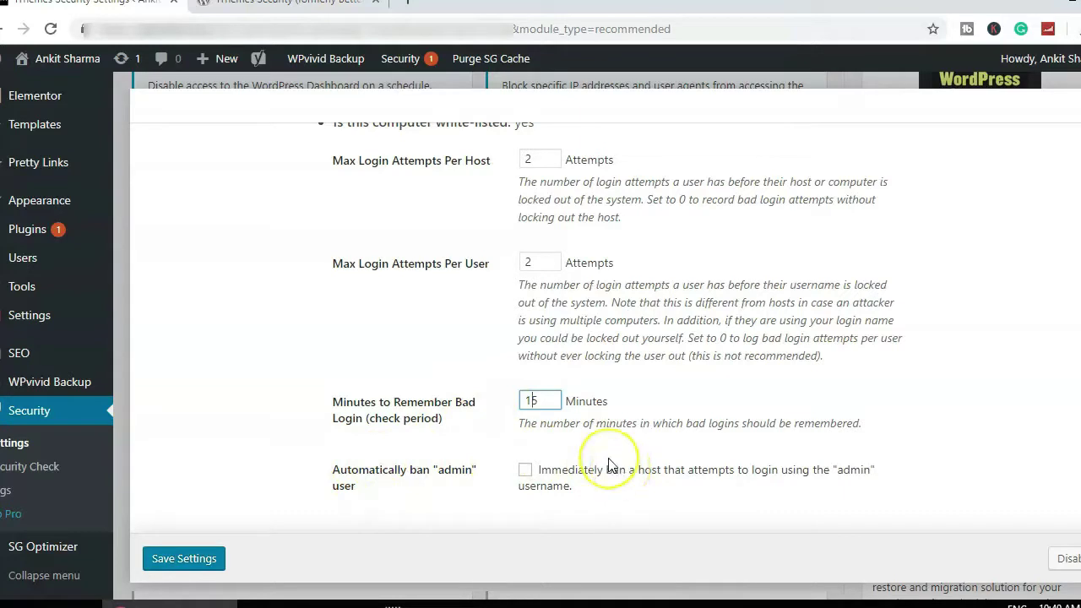
pyautogui.click(524, 470)
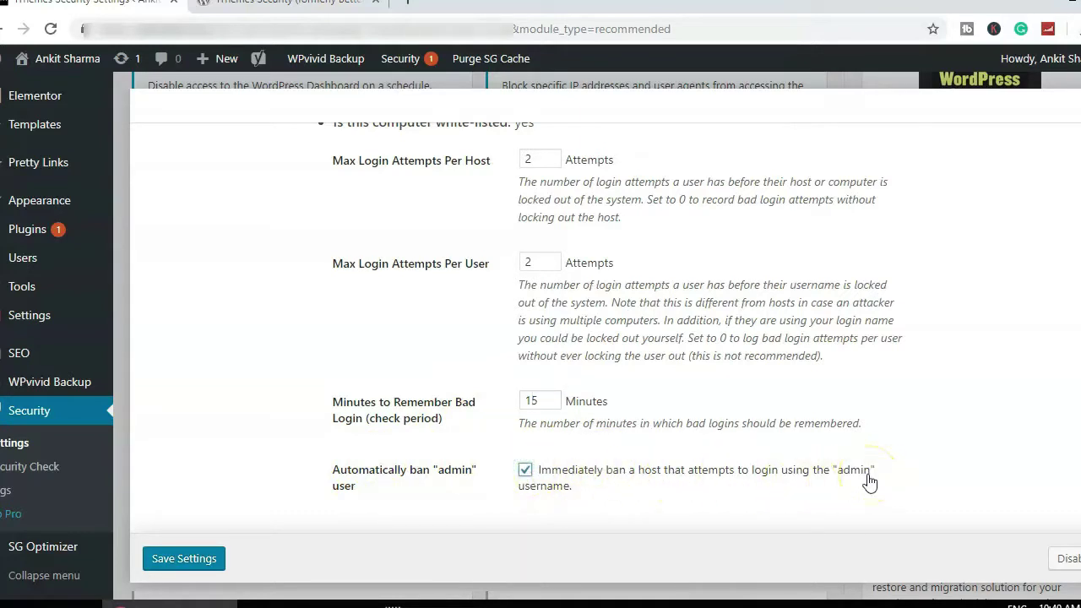
pyautogui.moveTo(879, 473); pyautogui.dragTo(829, 473)
pyautogui.click(169, 559)
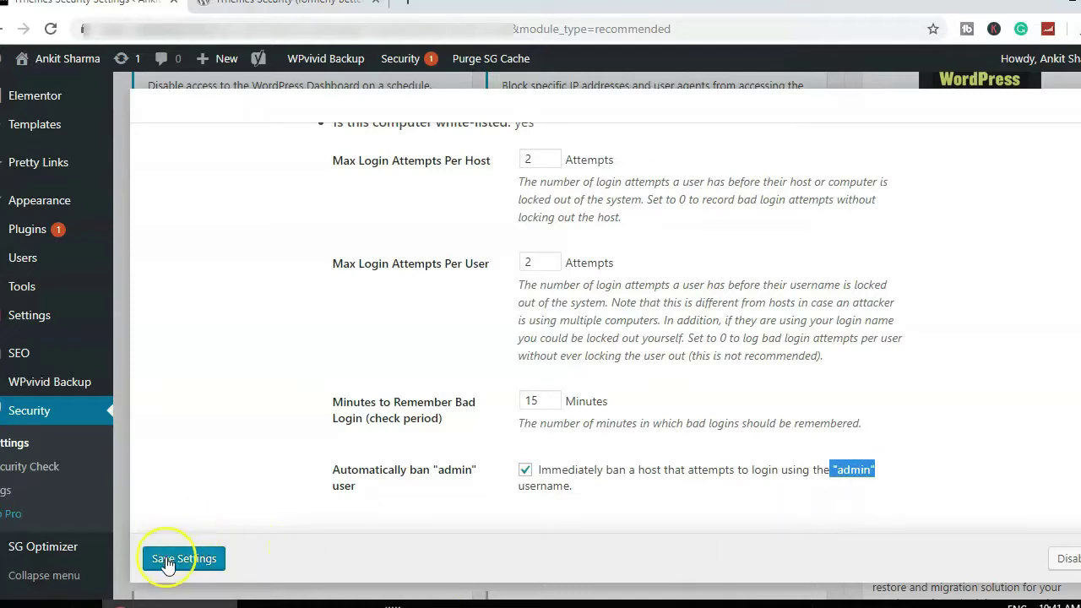
pyautogui.click(184, 559)
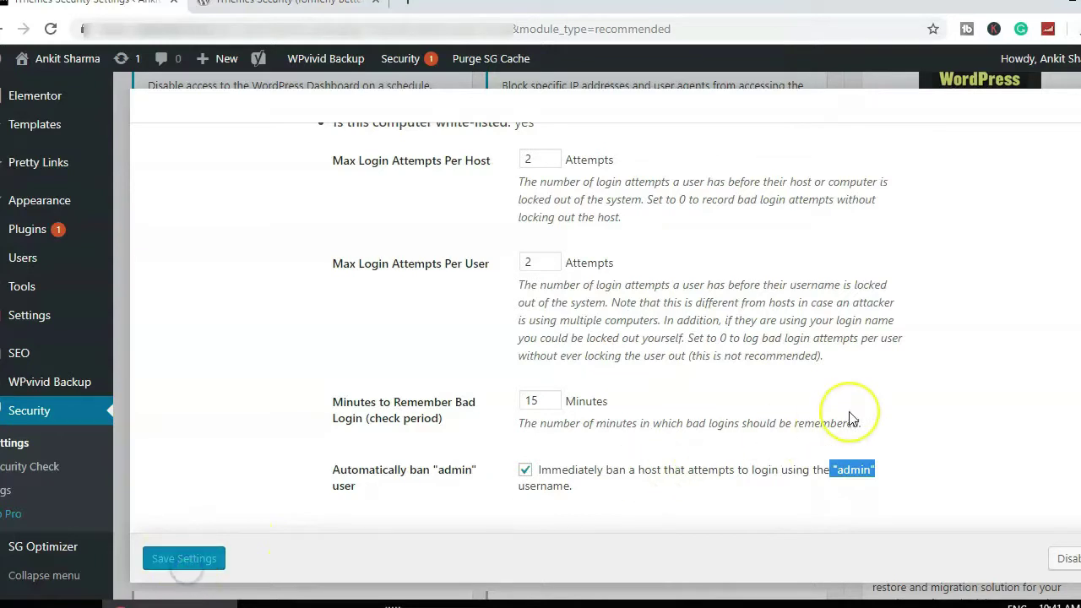
# Open the Network Brute Force Protection settings and save them with automatic banning of reported IPs kept on
pyautogui.scroll(-1, 848, 411)
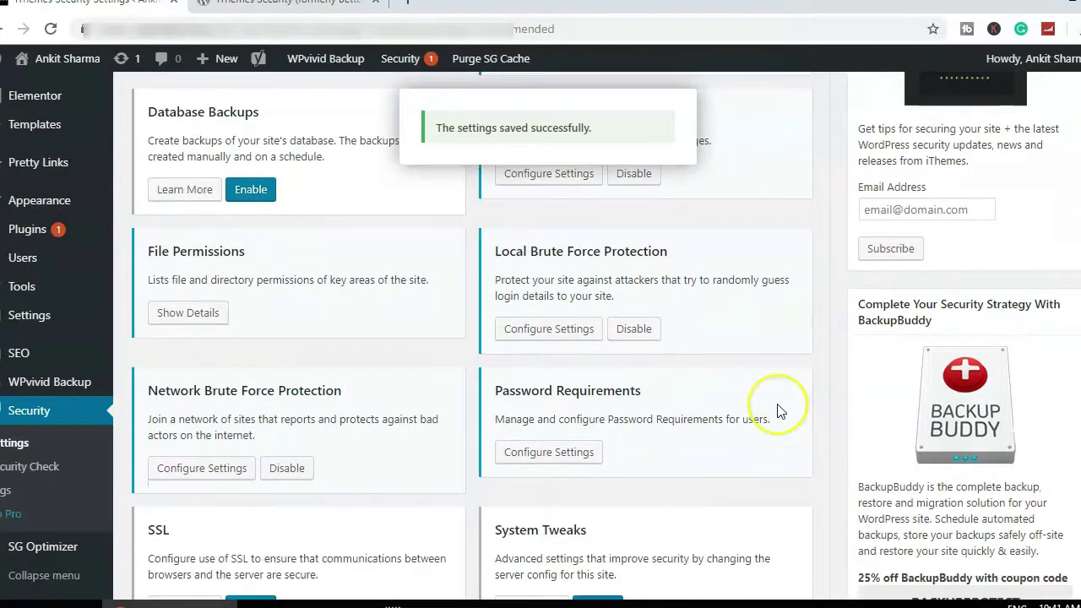
pyautogui.click(184, 470)
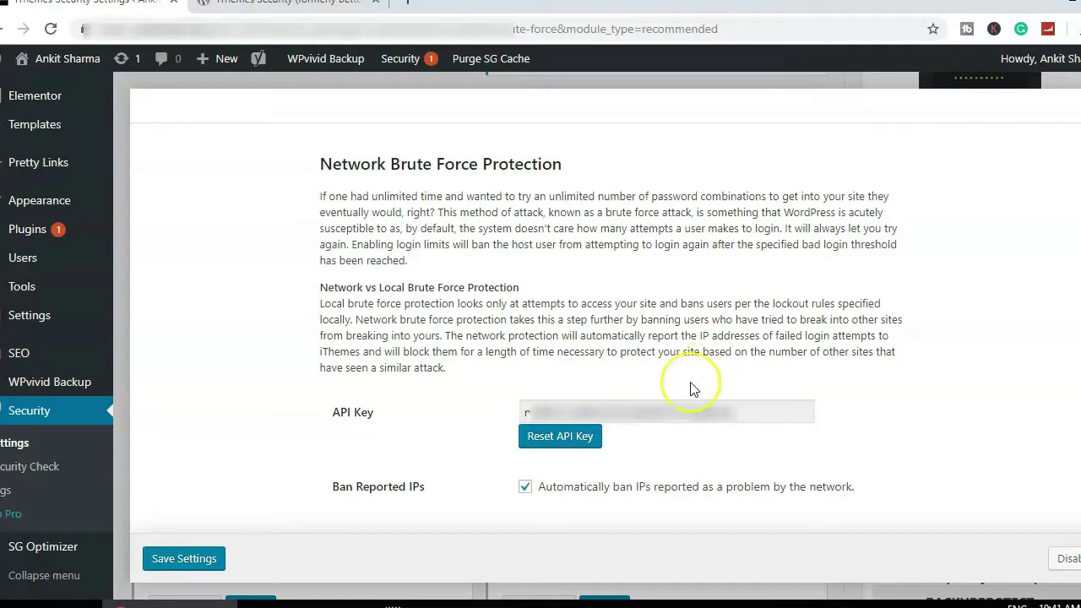
pyautogui.click(187, 559)
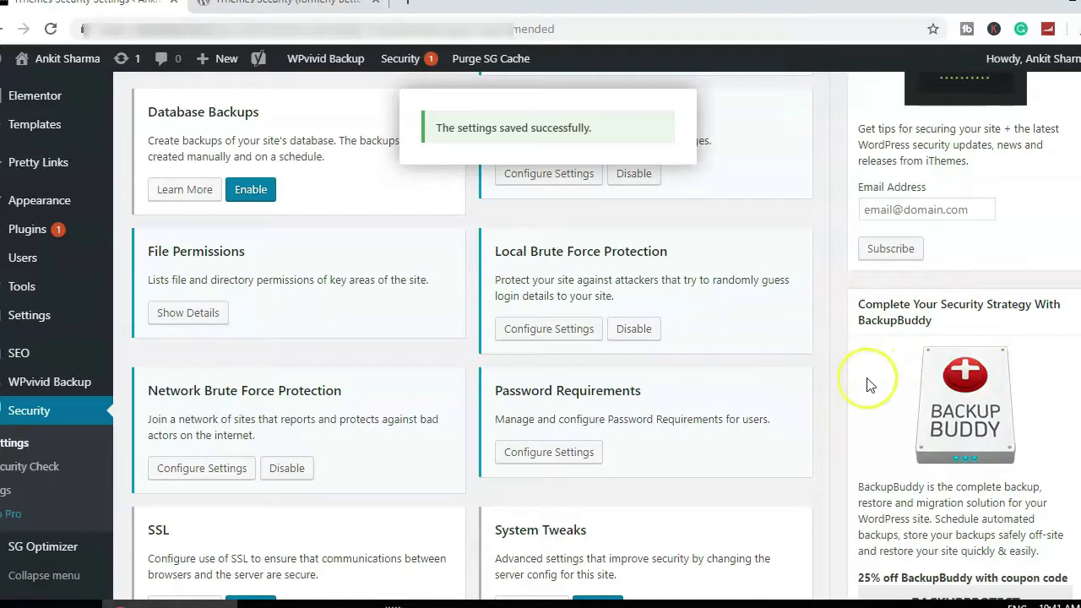
# Check the Strong Passwords option in the Password Requirements settings and close them without saving
pyautogui.click(549, 452)
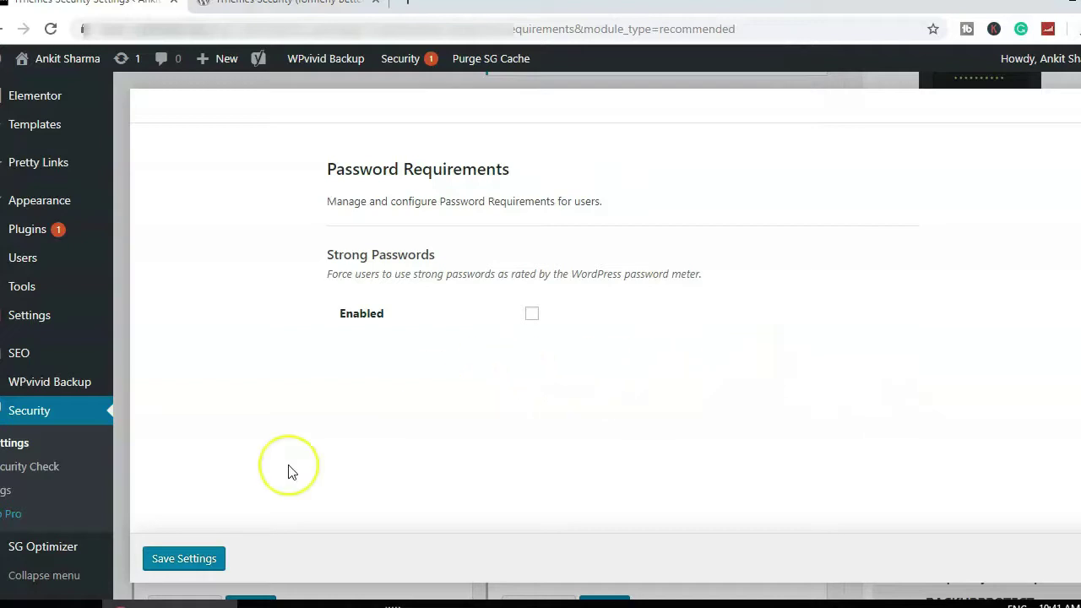
pyautogui.press('Escape')
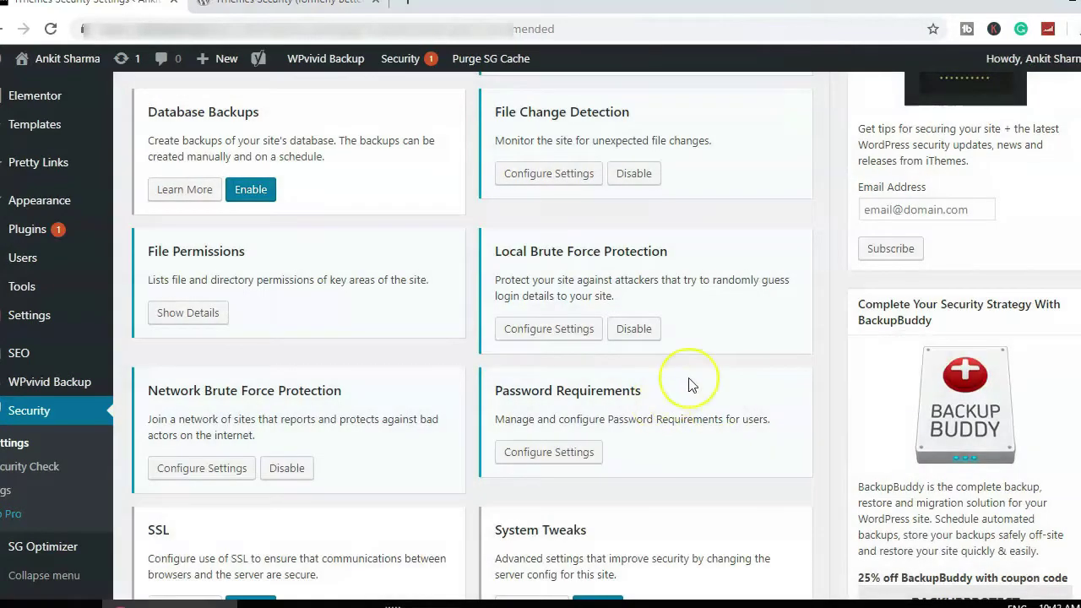
# Open the System Tweaks settings and turn on Disable Directory Browsing
pyautogui.scroll(-1, 710, 367)
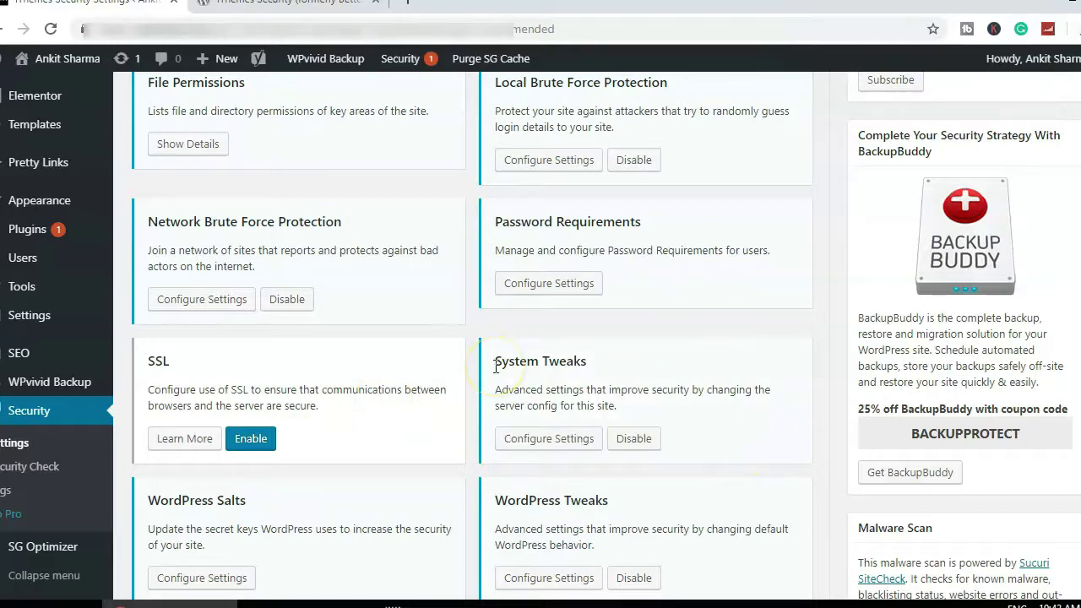
pyautogui.click(520, 447)
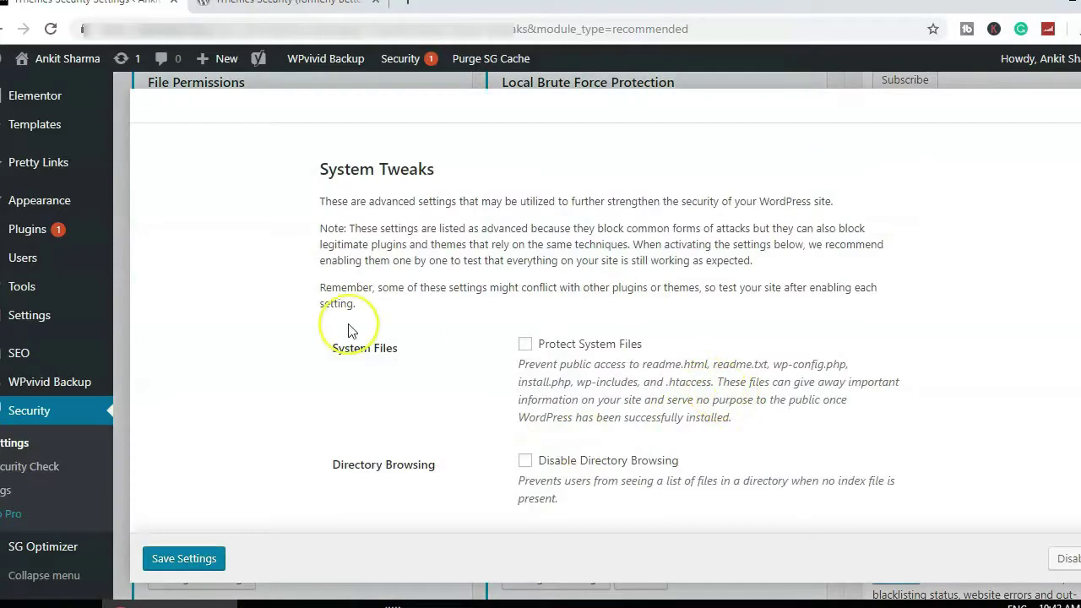
pyautogui.scroll(-1, 351, 331)
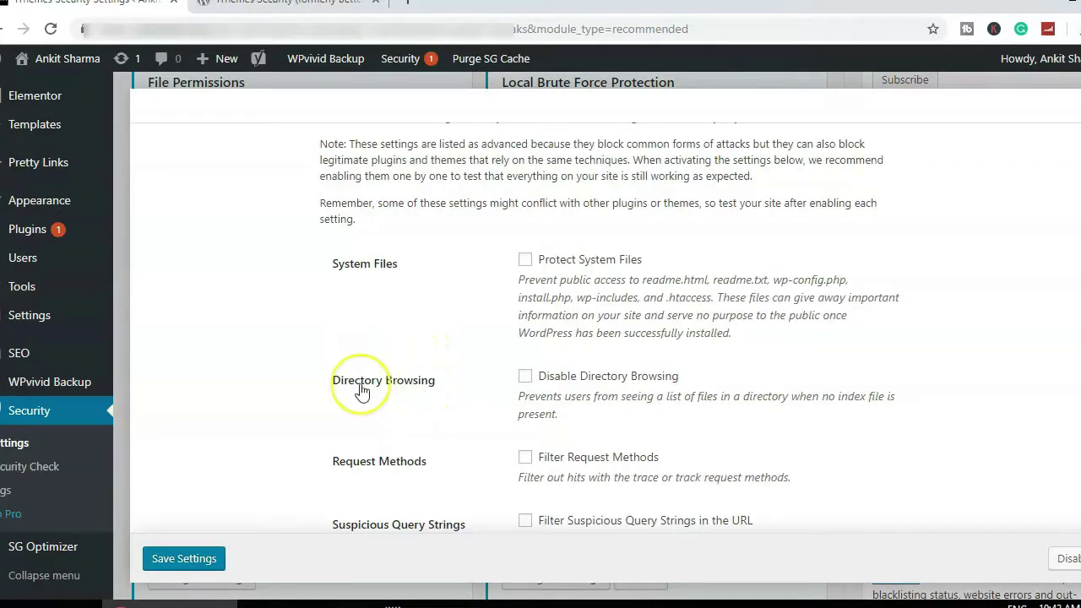
pyautogui.click(524, 376)
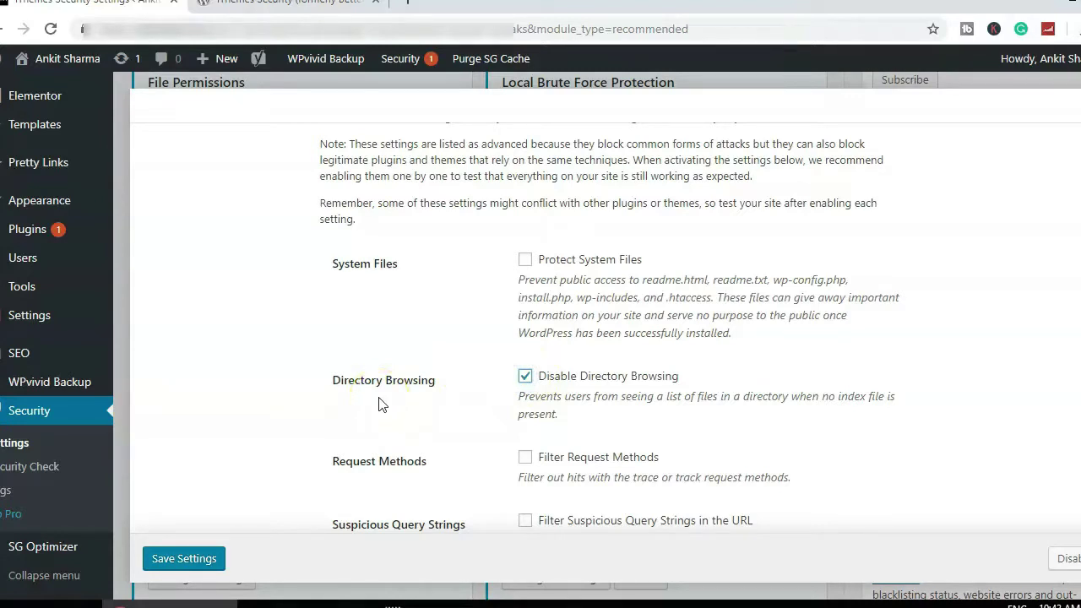
# Turn on Disable PHP in Uploads, leave the plugins and themes PHP options off, and save the System Tweaks settings
pyautogui.scroll(-5, 378, 406)
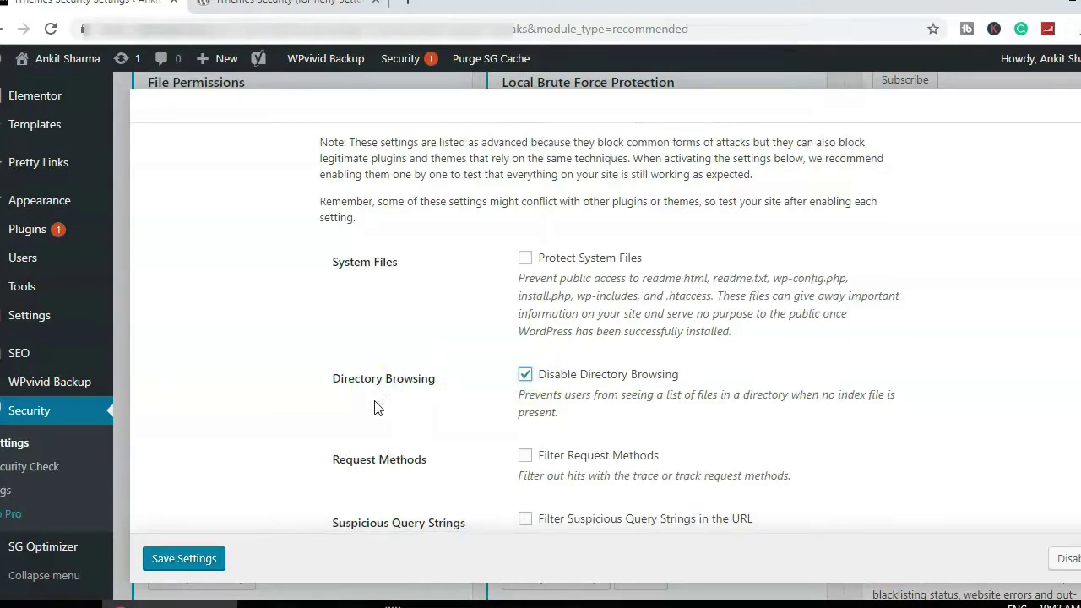
pyautogui.click(392, 338)
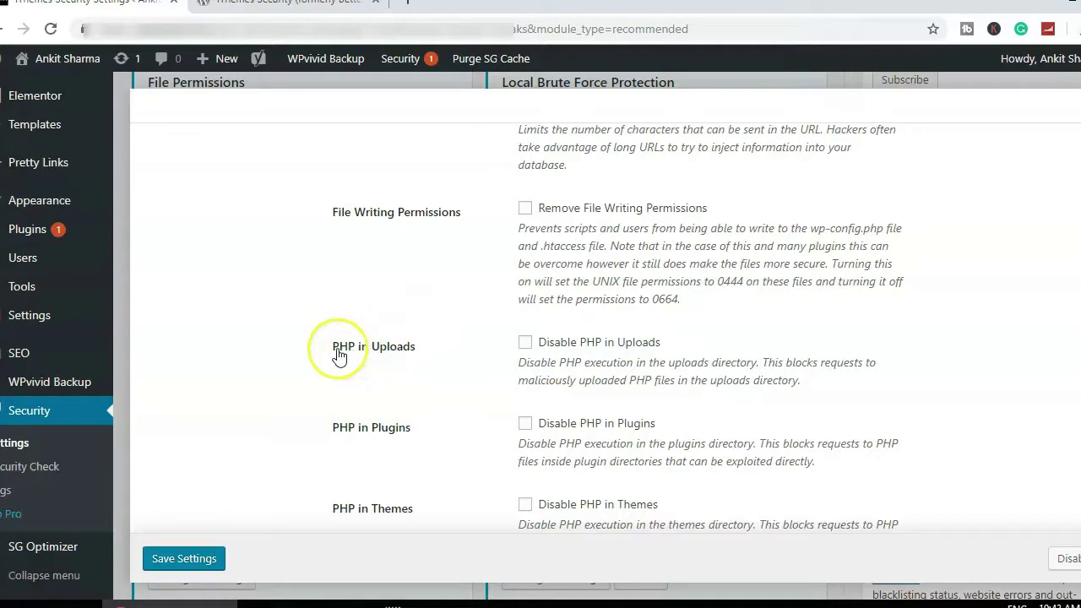
pyautogui.click(526, 345)
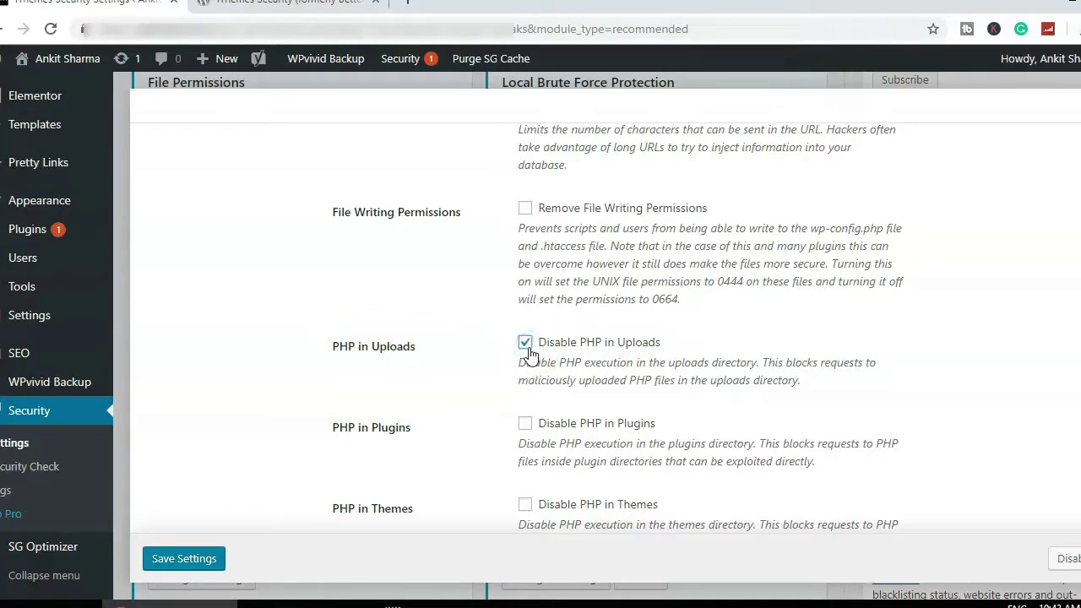
pyautogui.click(524, 423)
pyautogui.scroll(-1, 611, 429)
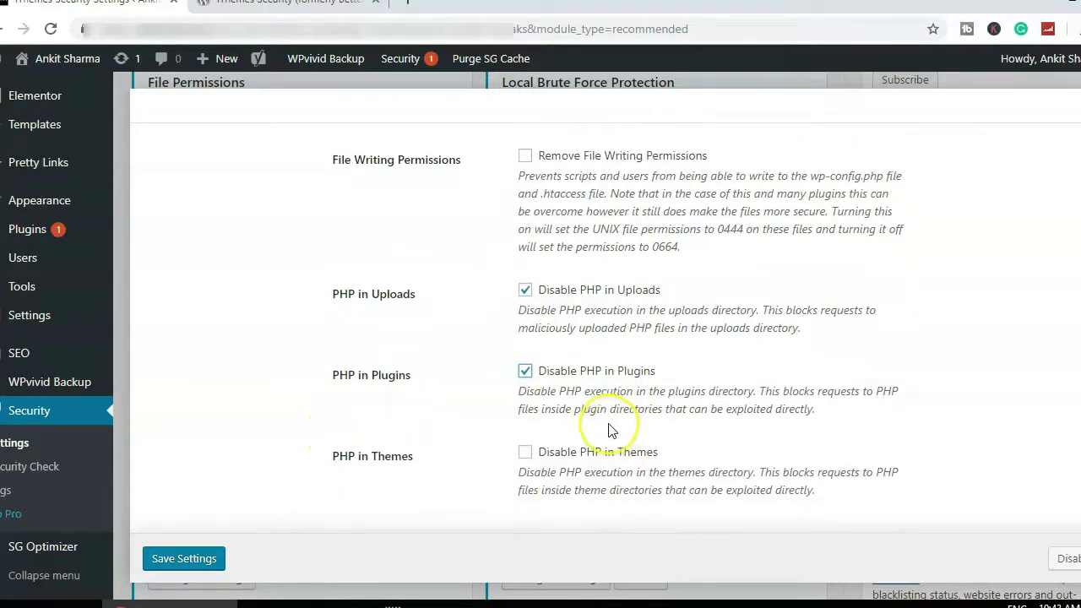
pyautogui.click(525, 371)
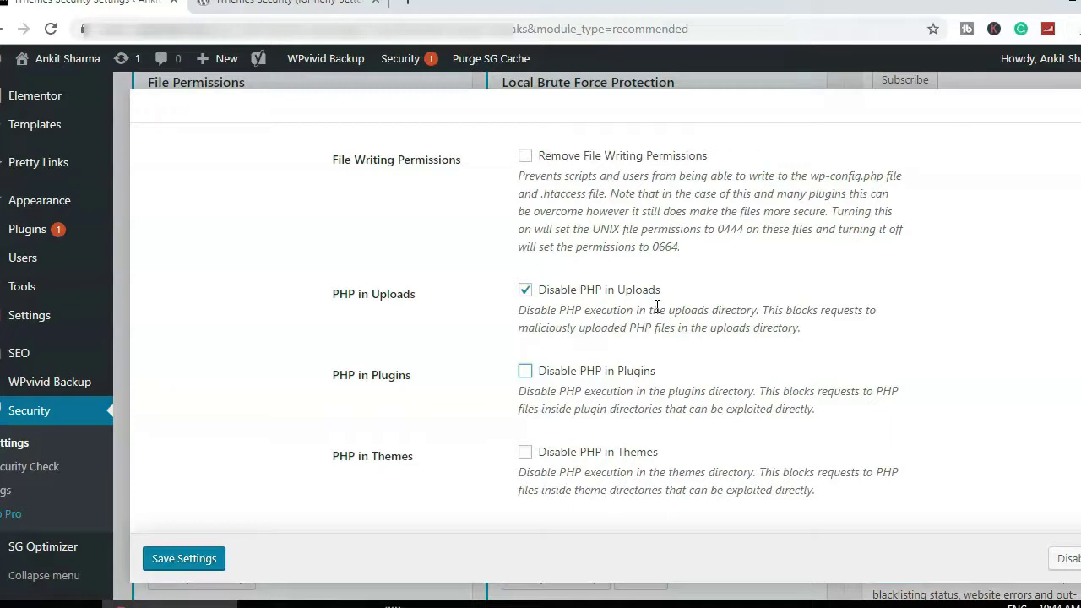
pyautogui.click(159, 559)
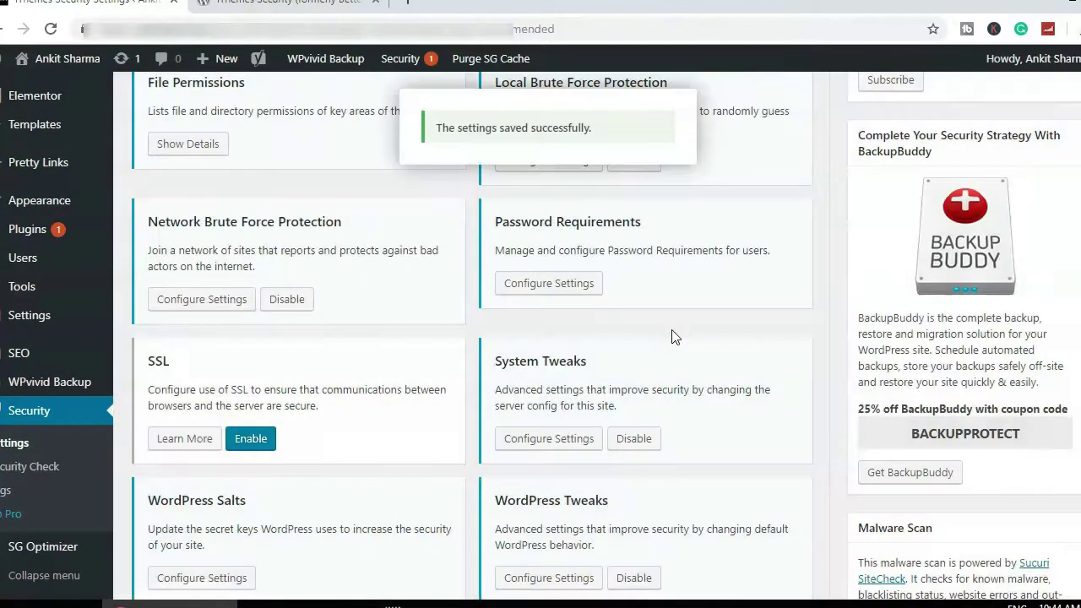
pyautogui.scroll(-2, 705, 338)
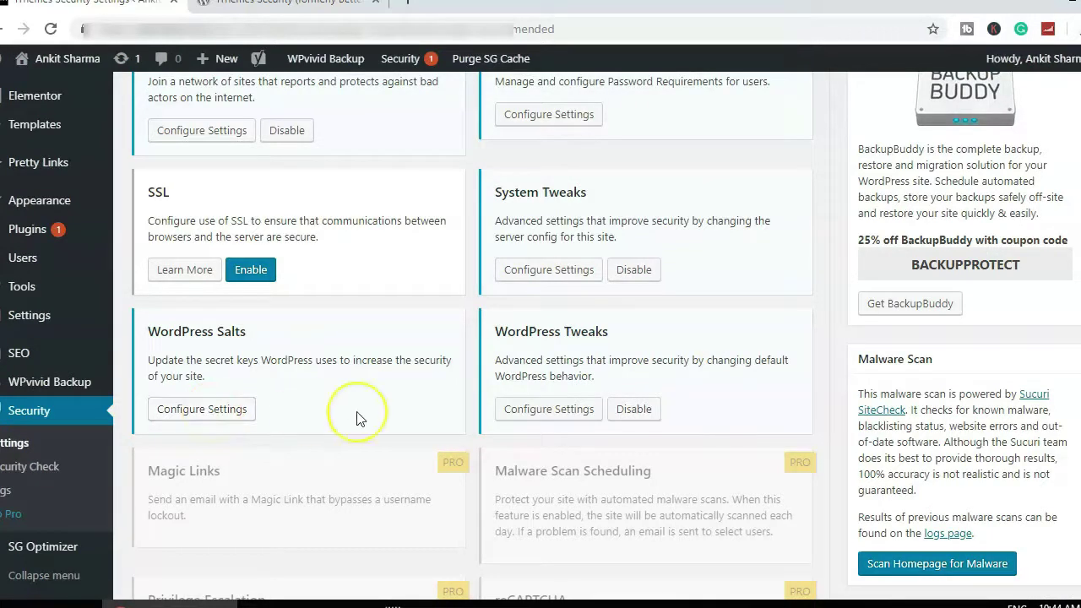
# Review the WordPress Tweaks options from Windows Live Writer Header through Mitigate Attachment File Traversal Attack, and close the settings without saving
pyautogui.click(582, 409)
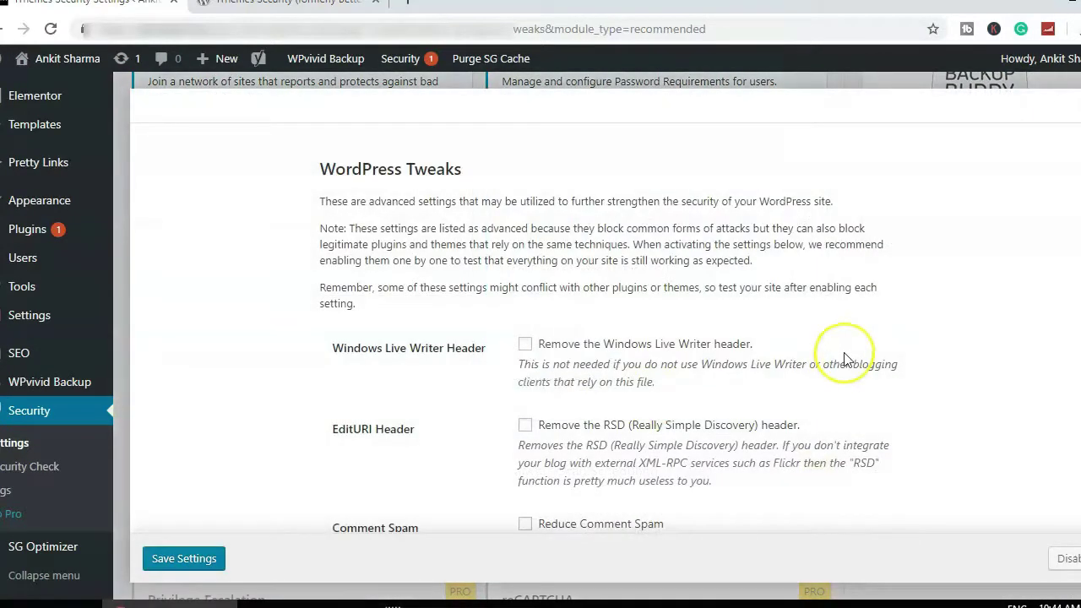
pyautogui.scroll(-3, 843, 359)
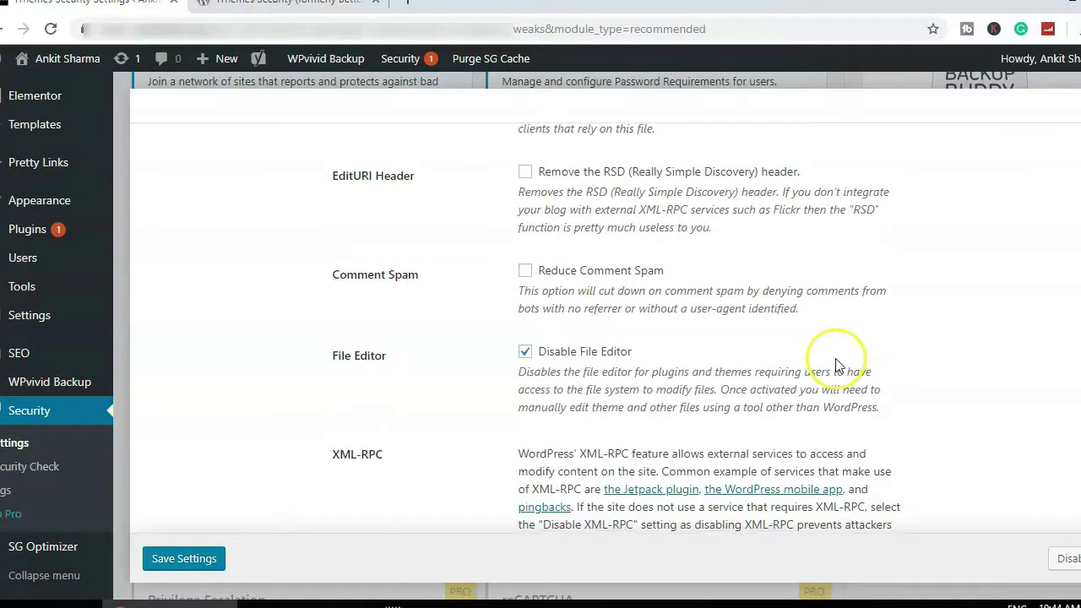
pyautogui.scroll(-6, 838, 359)
pyautogui.scroll(-9, 836, 360)
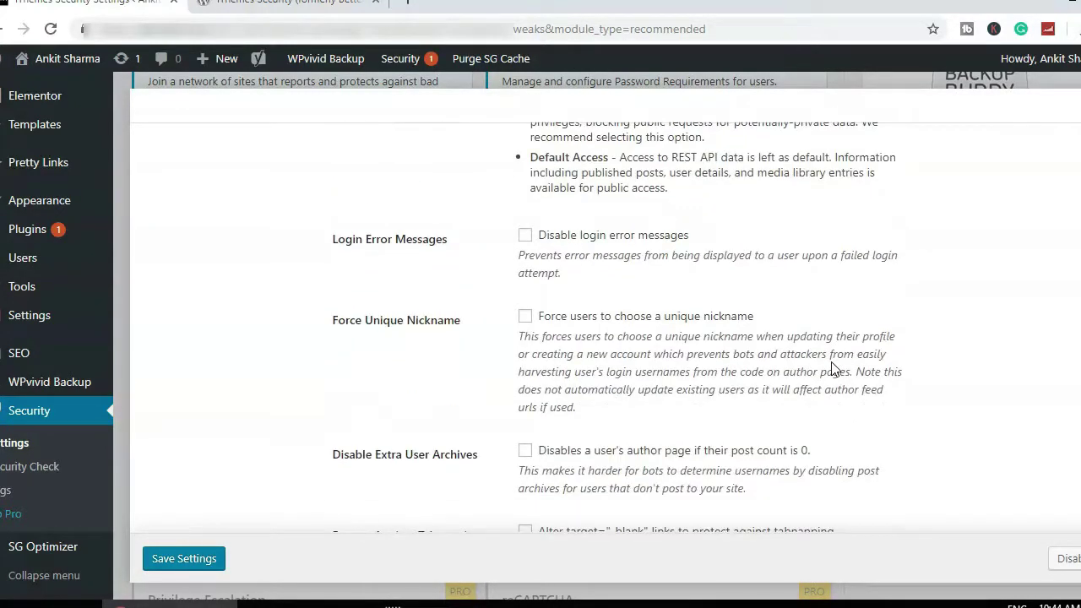
pyautogui.scroll(-6, 832, 367)
pyautogui.click(517, 446)
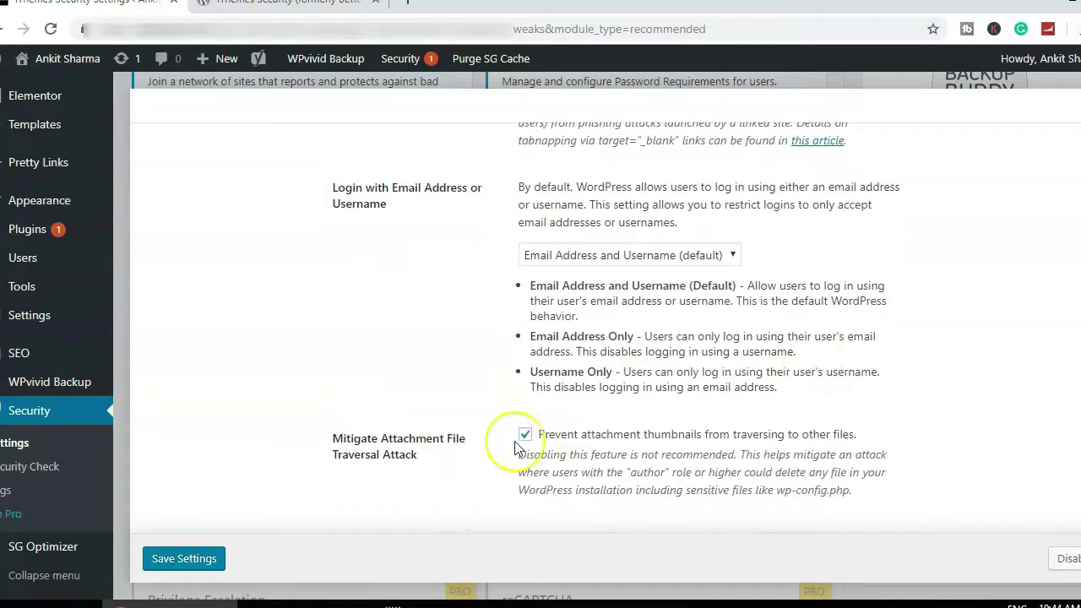
pyautogui.press('Escape')
# Look through the Pro-only modules from Magic Links to Version Management, and return to the start of the recommended modules
pyautogui.scroll(-2, 641, 396)
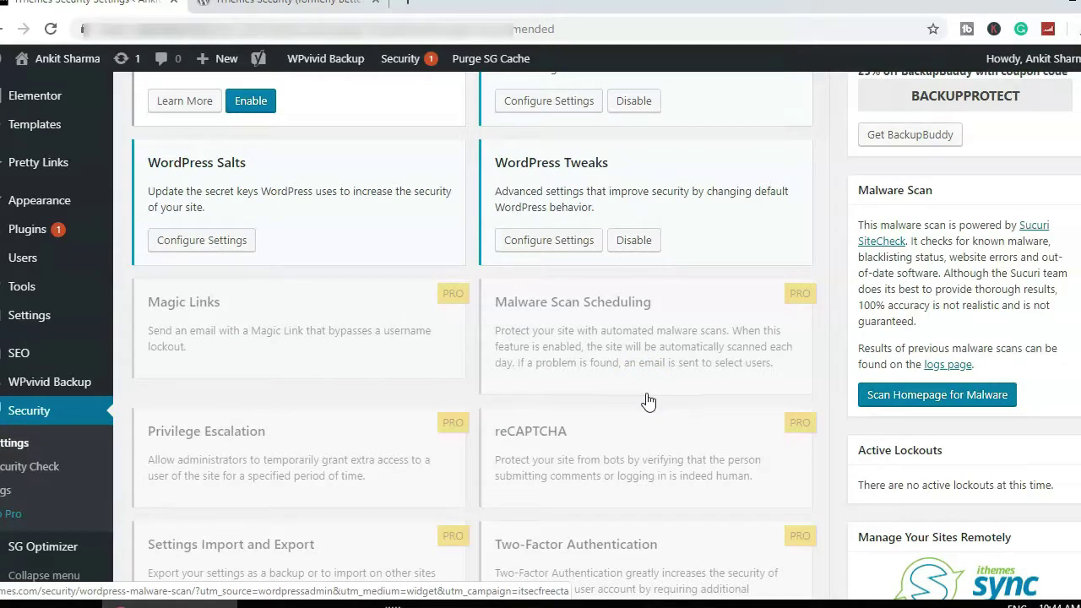
pyautogui.scroll(-1, 646, 402)
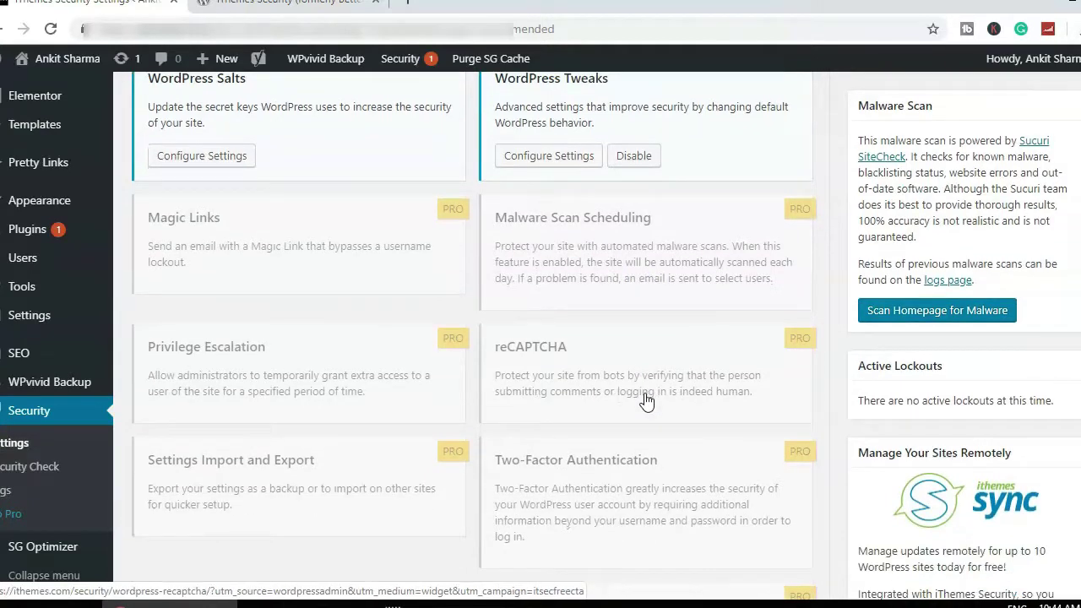
pyautogui.scroll(-1, 646, 402)
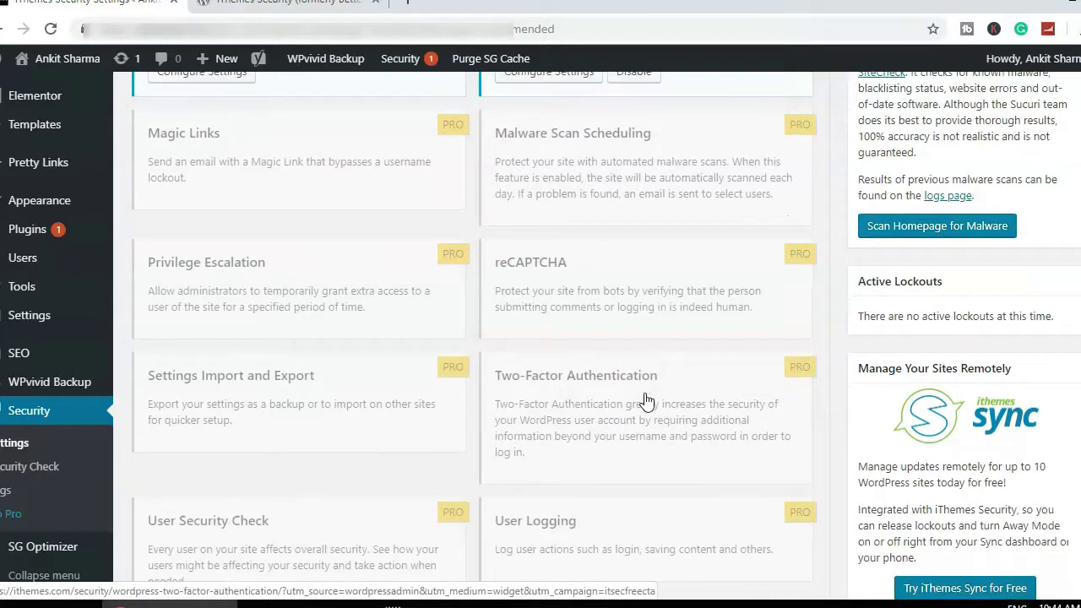
pyautogui.scroll(-3, 646, 400)
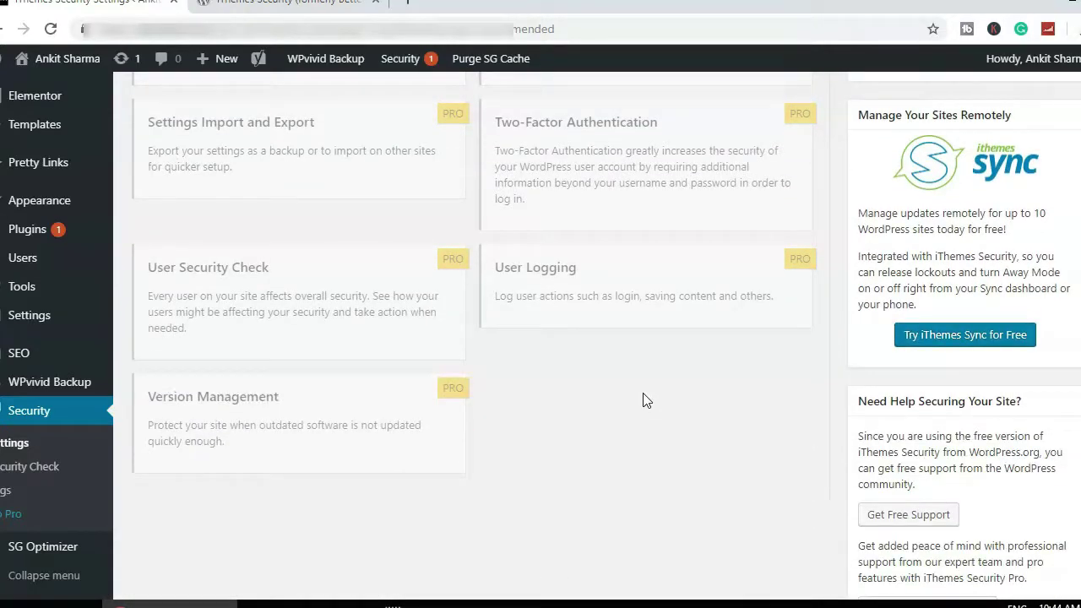
pyautogui.scroll(10, 646, 400)
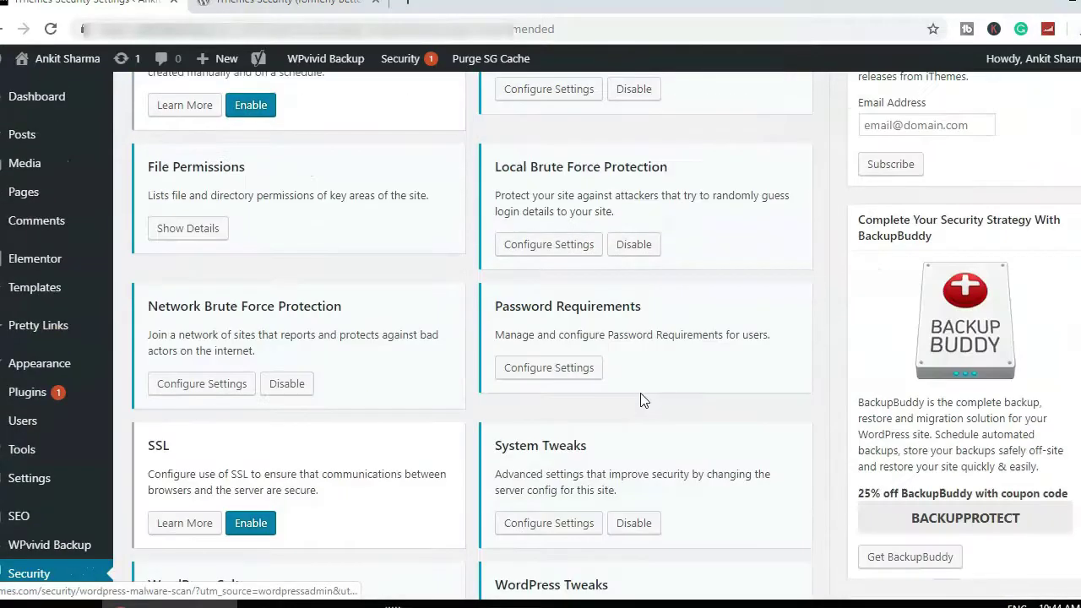
pyautogui.scroll(-11, 640, 400)
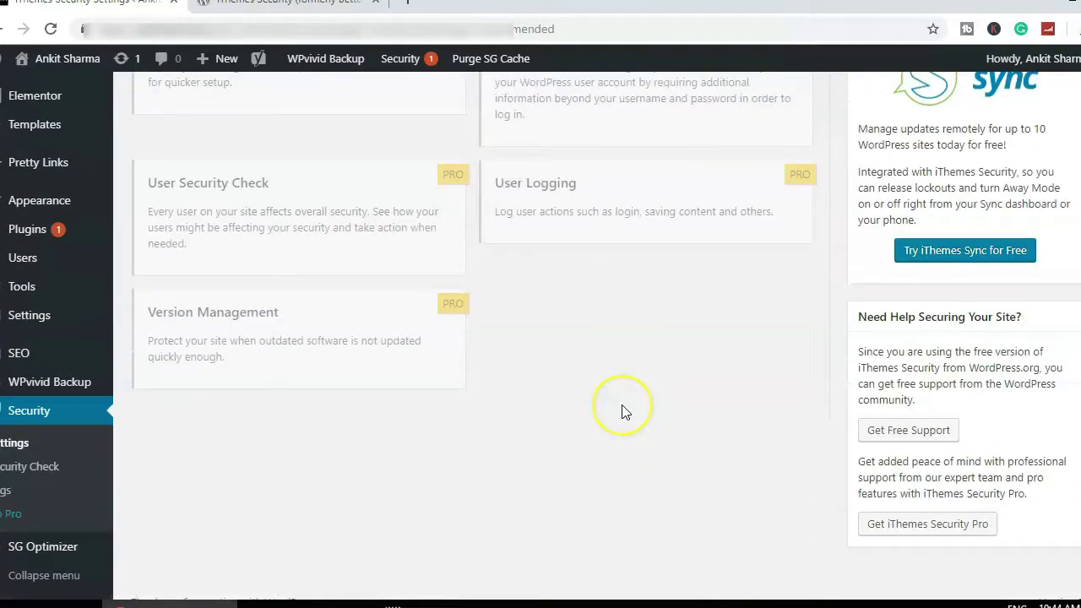
pyautogui.scroll(7, 623, 410)
pyautogui.scroll(12, 623, 410)
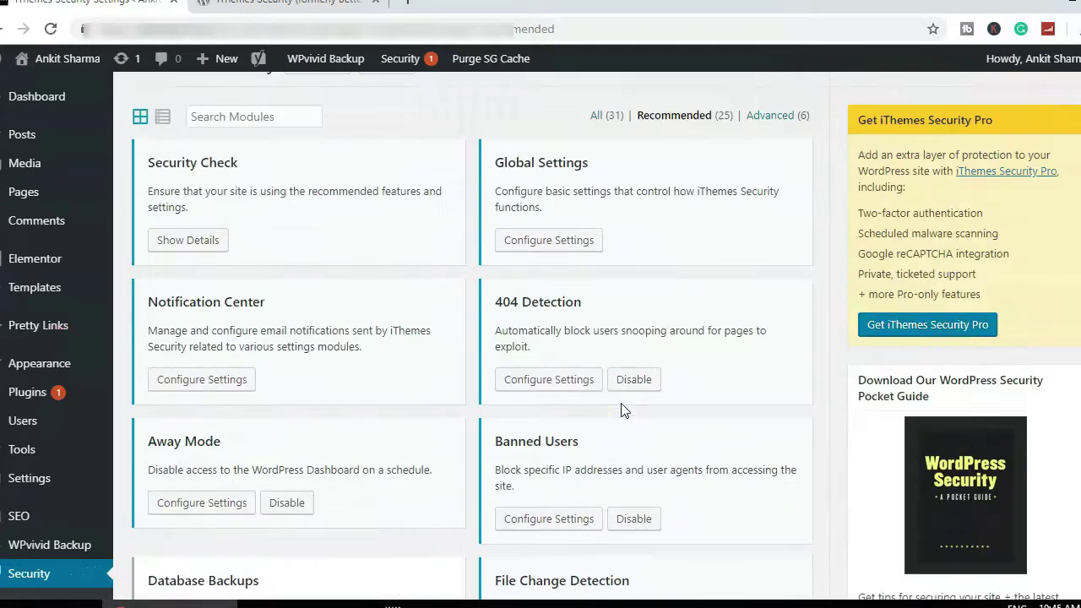